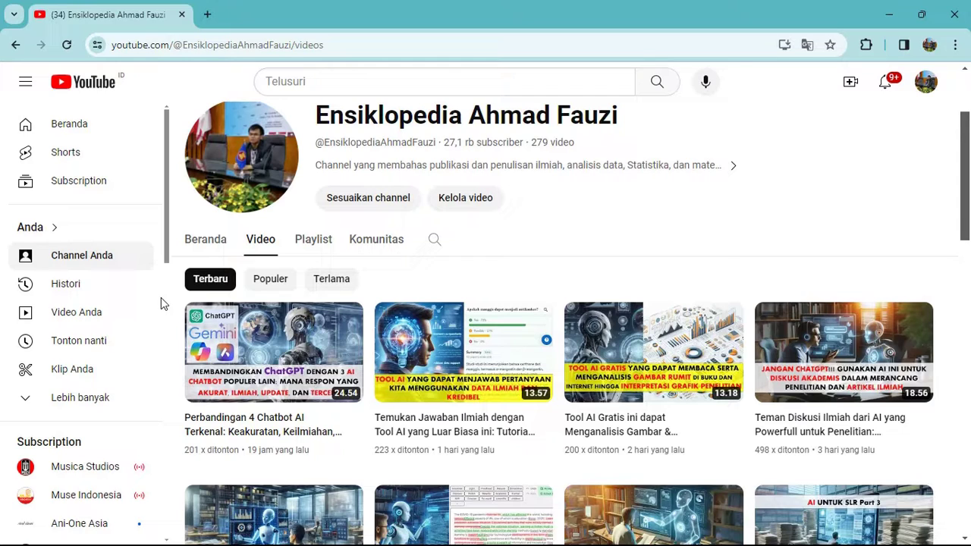
click(882, 12)
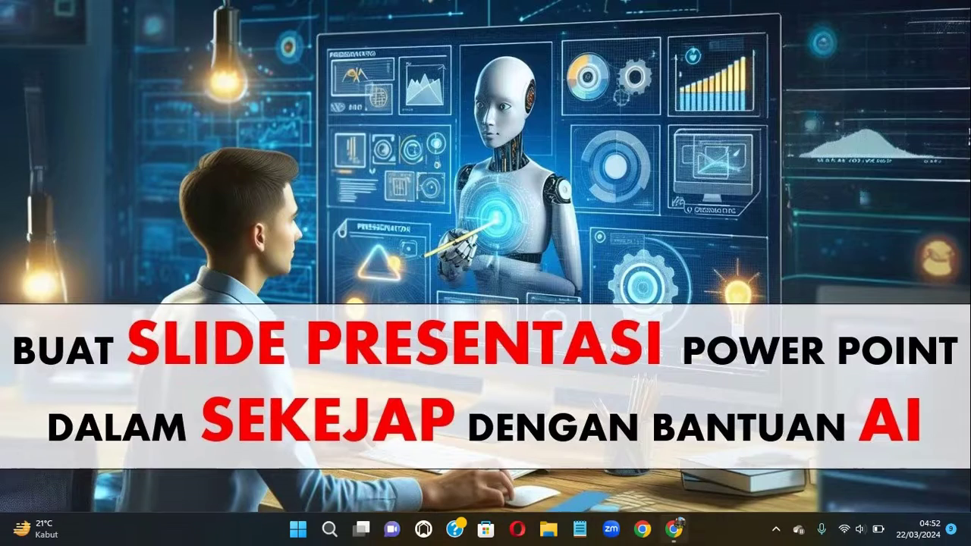
click(675, 529)
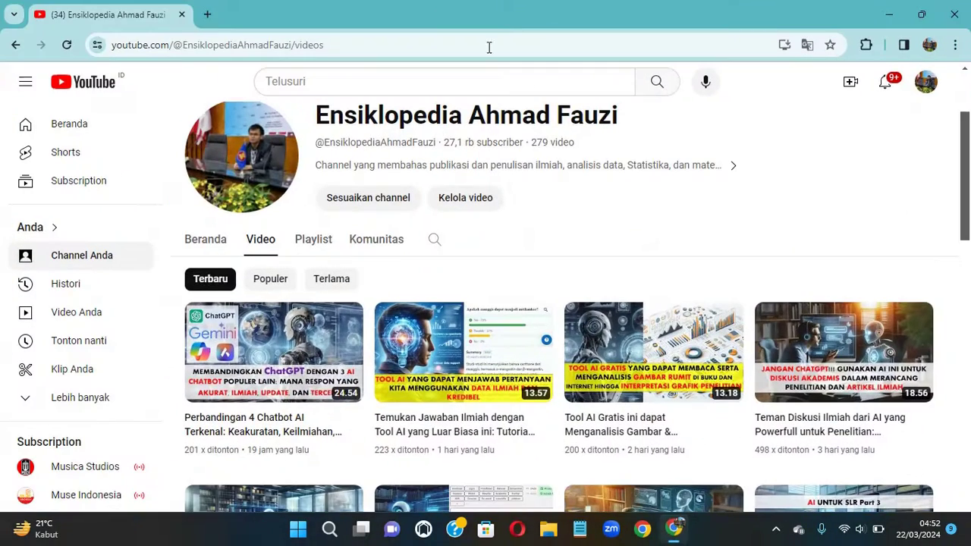
Open wepik.com in a new browser tab and dismiss the Google sign-in prompt
click(209, 15)
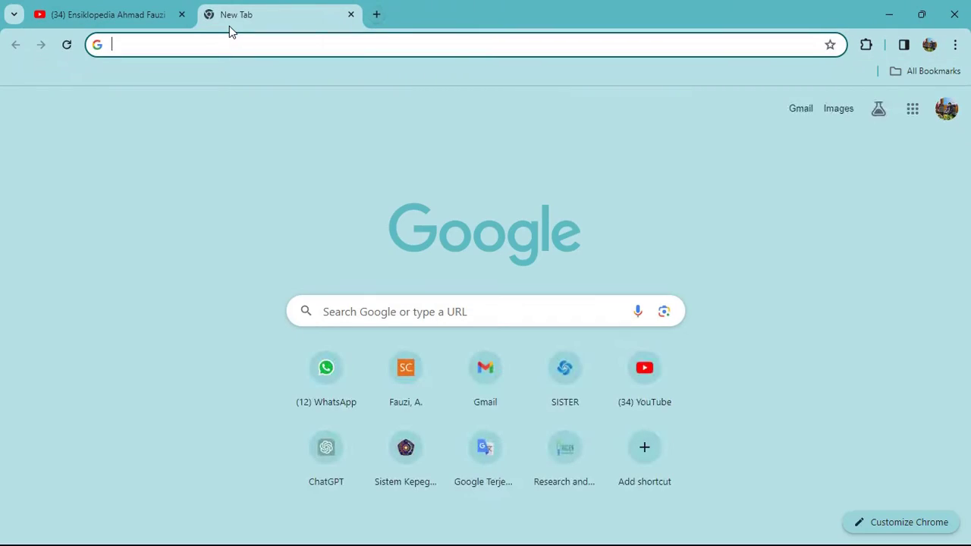
text(wepik.com)
key(Return)
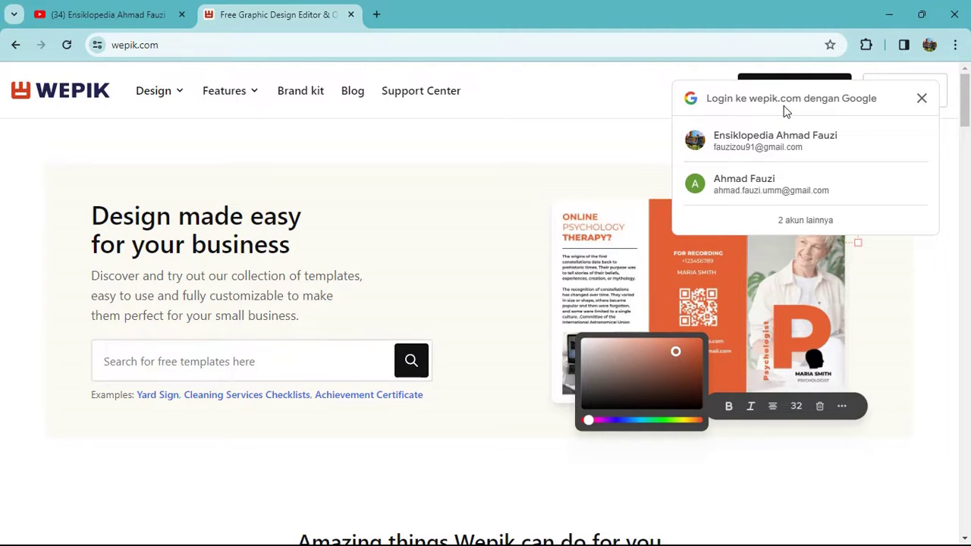
click(639, 124)
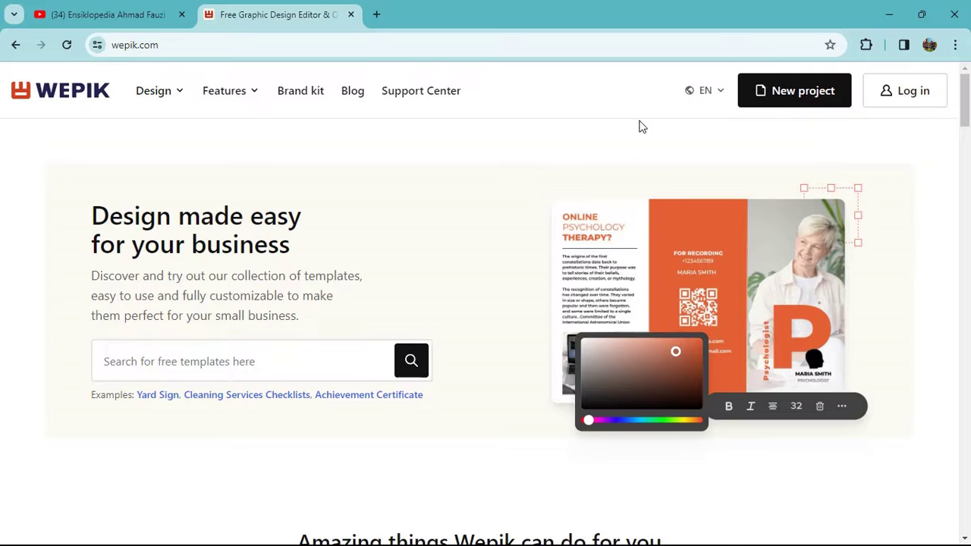
Log in to Wepik with a Google account and choose Personal use as the purpose
click(892, 102)
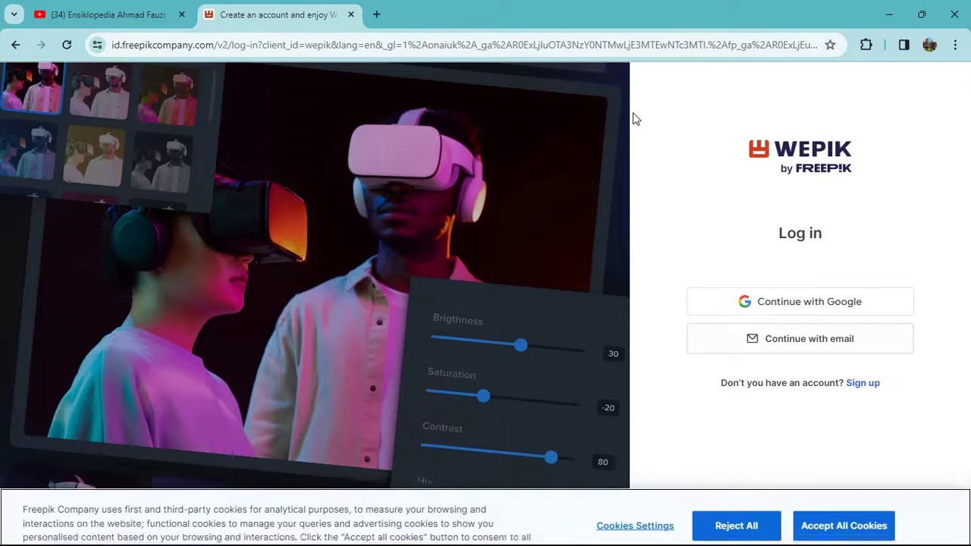
click(774, 306)
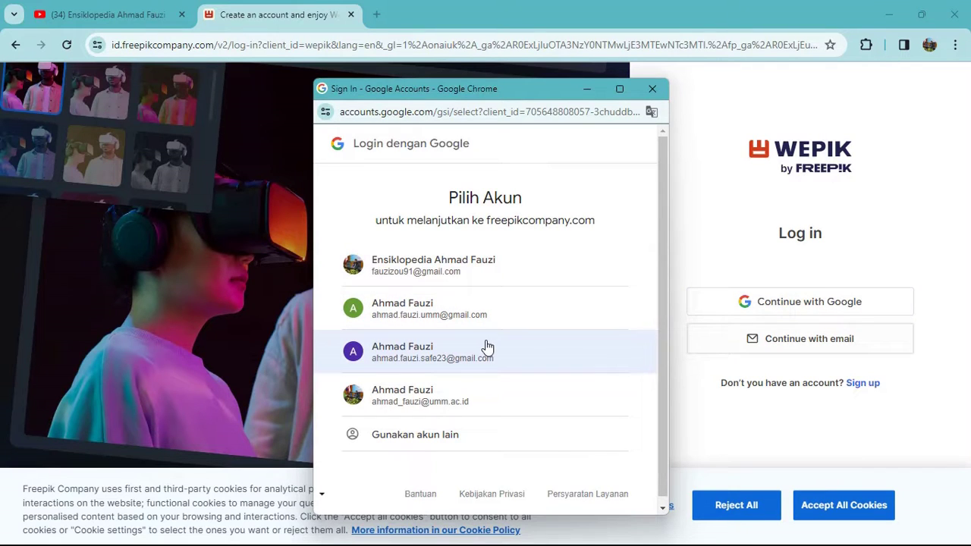
click(501, 314)
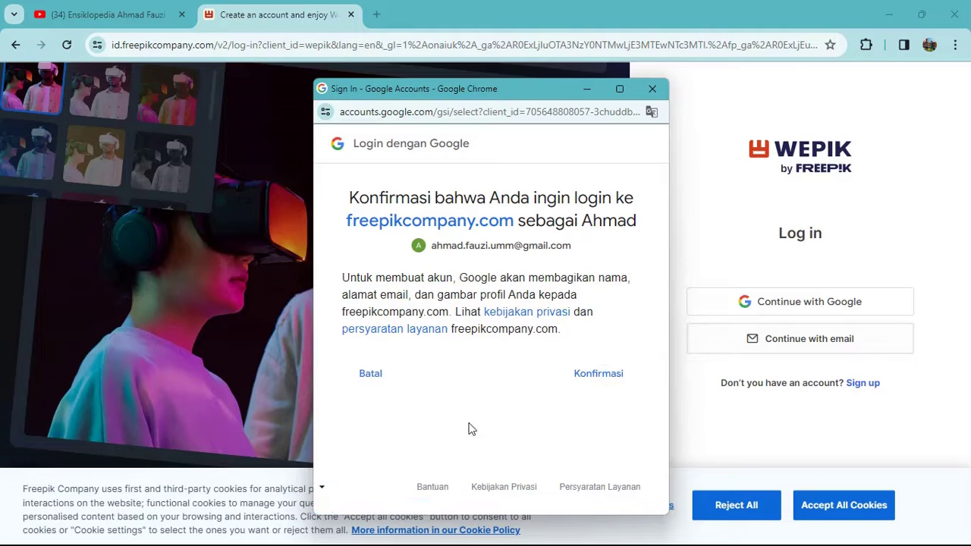
click(597, 380)
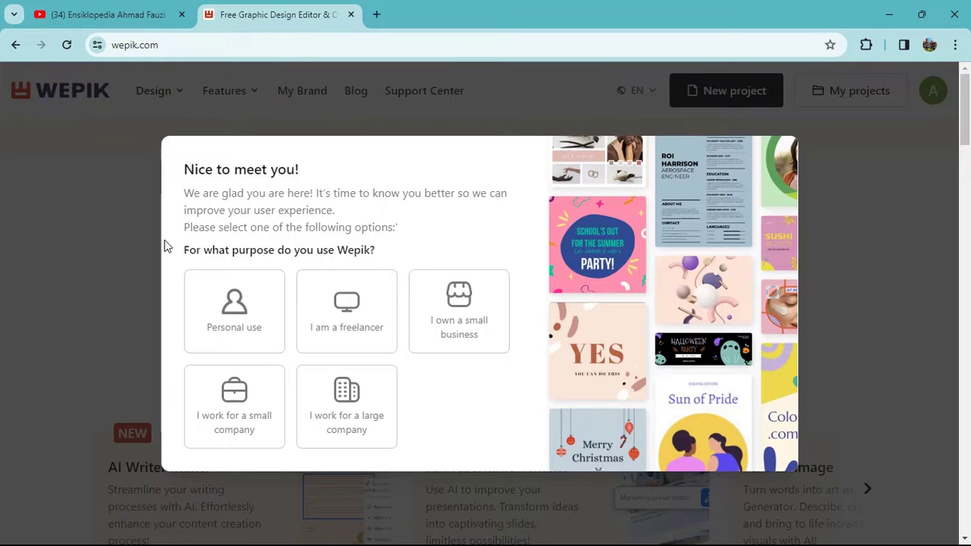
click(261, 342)
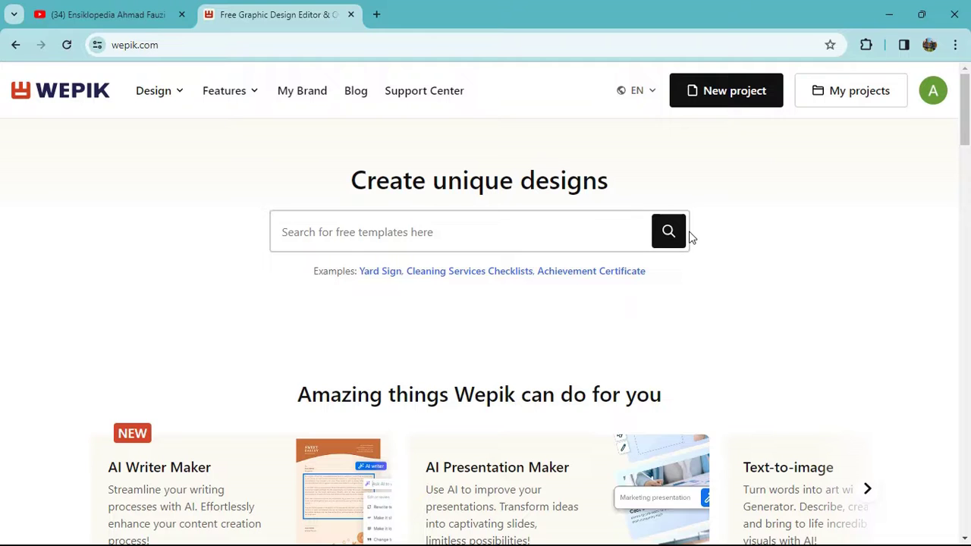
Create a new project from the General presentation 16:9 preset and dismiss the welcome message and editor tour
click(734, 106)
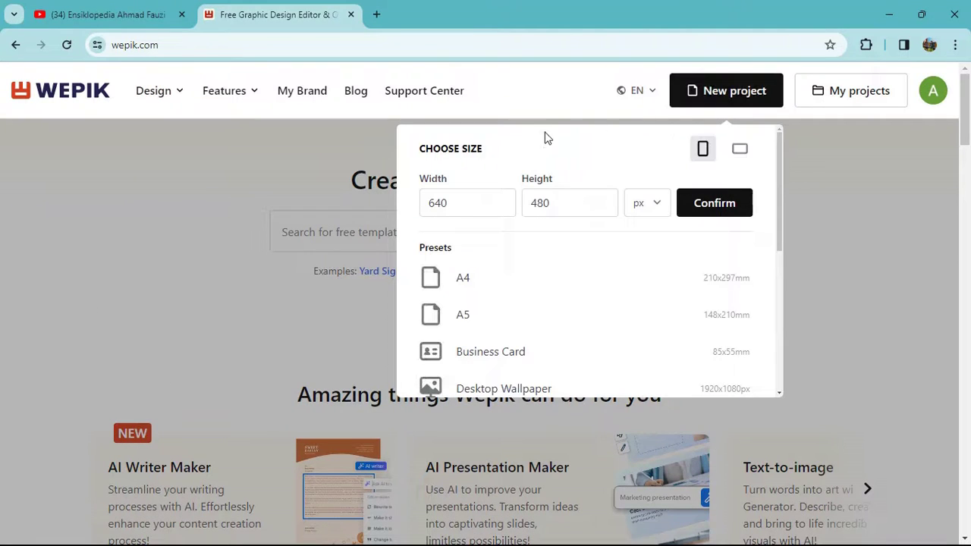
scroll(559, 267, down, 2)
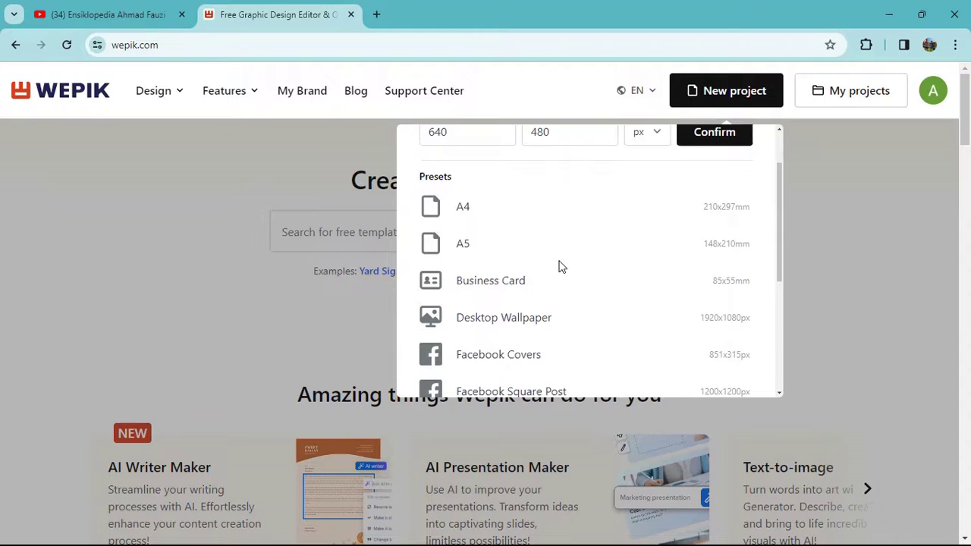
scroll(559, 266, down, 3)
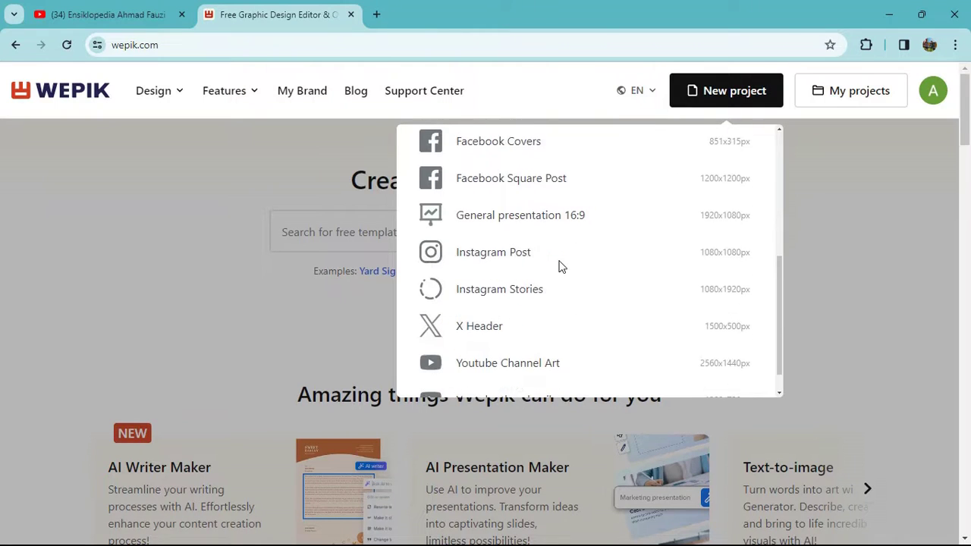
scroll(561, 271, down, 1)
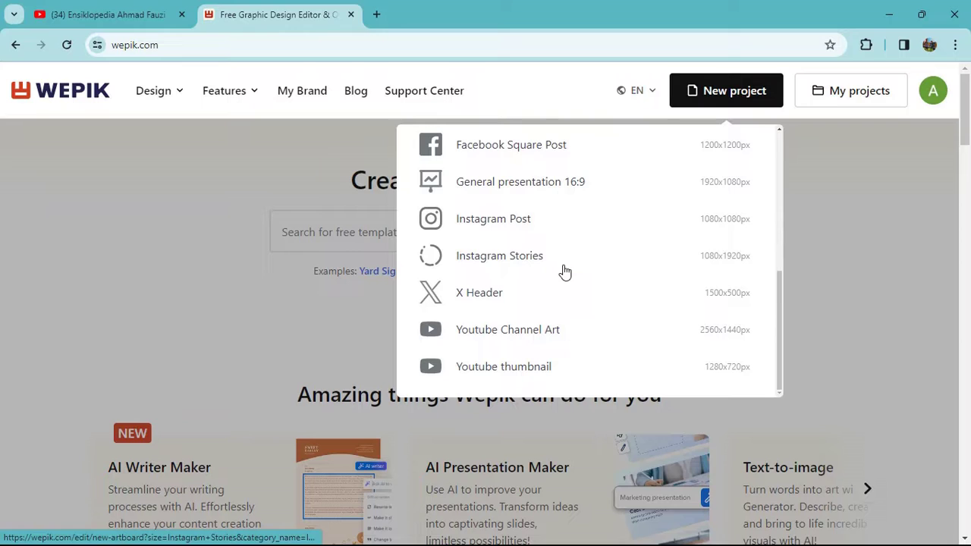
click(547, 195)
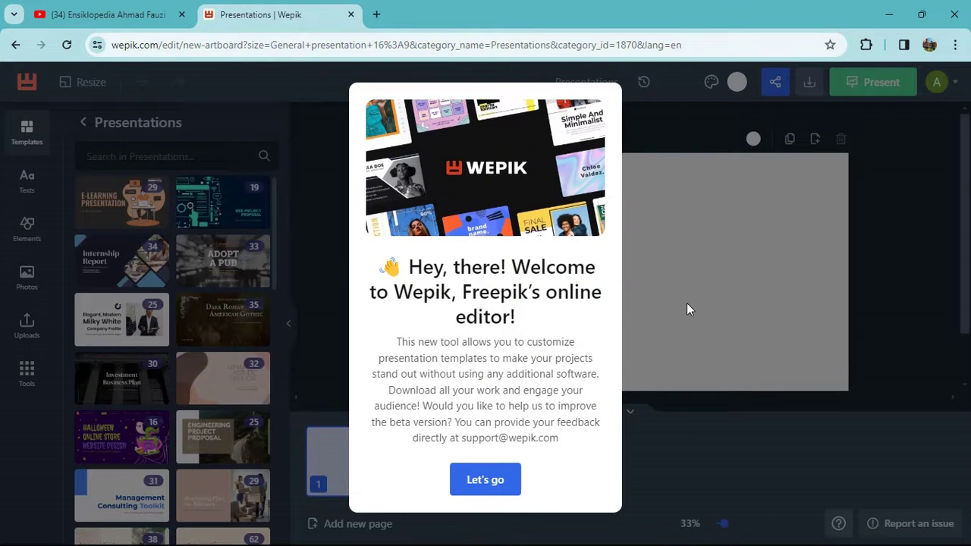
click(496, 481)
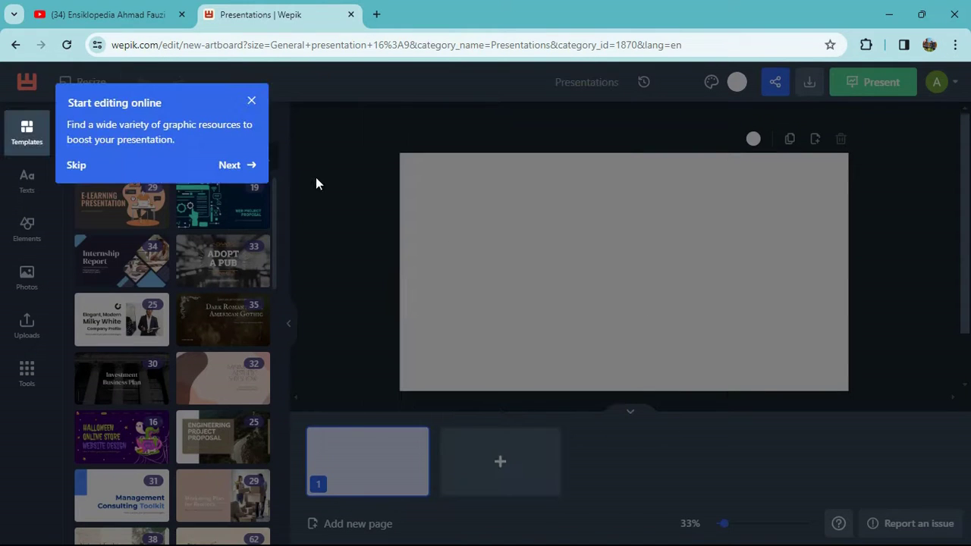
click(252, 101)
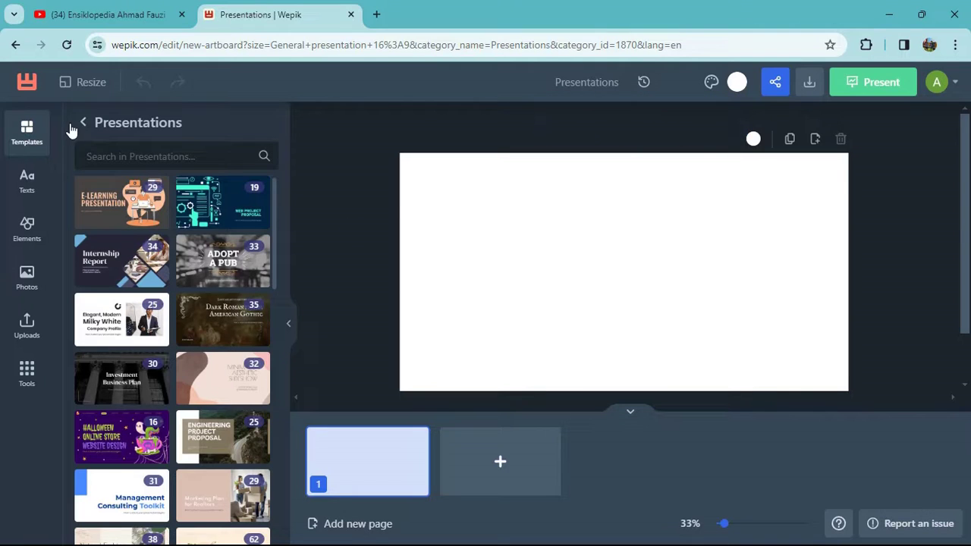
Start the AI Presentation tool and look through its available presentation styles
click(41, 381)
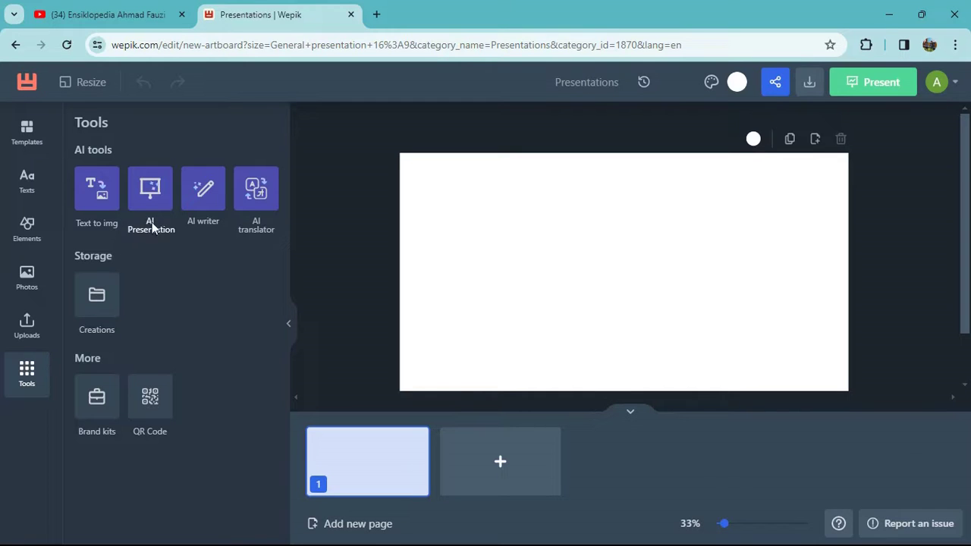
click(151, 198)
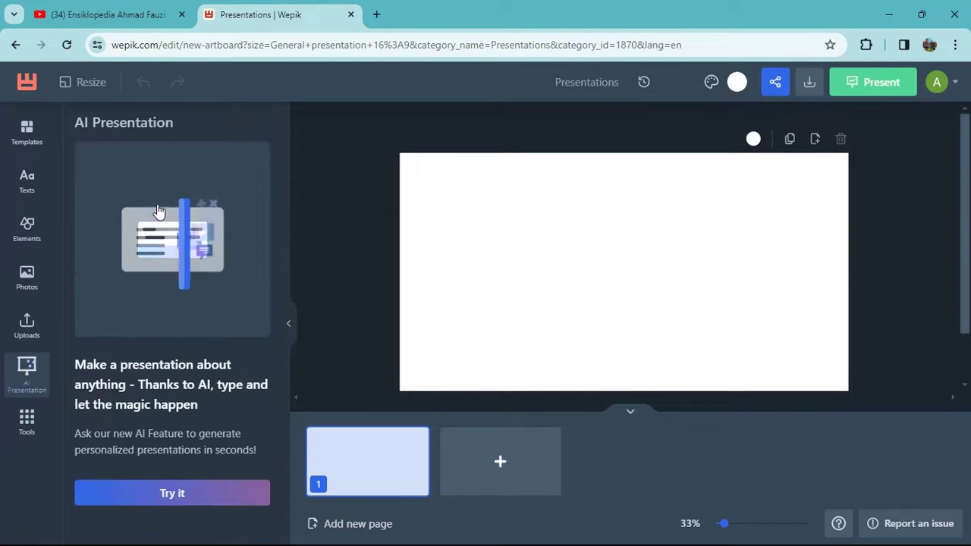
click(145, 500)
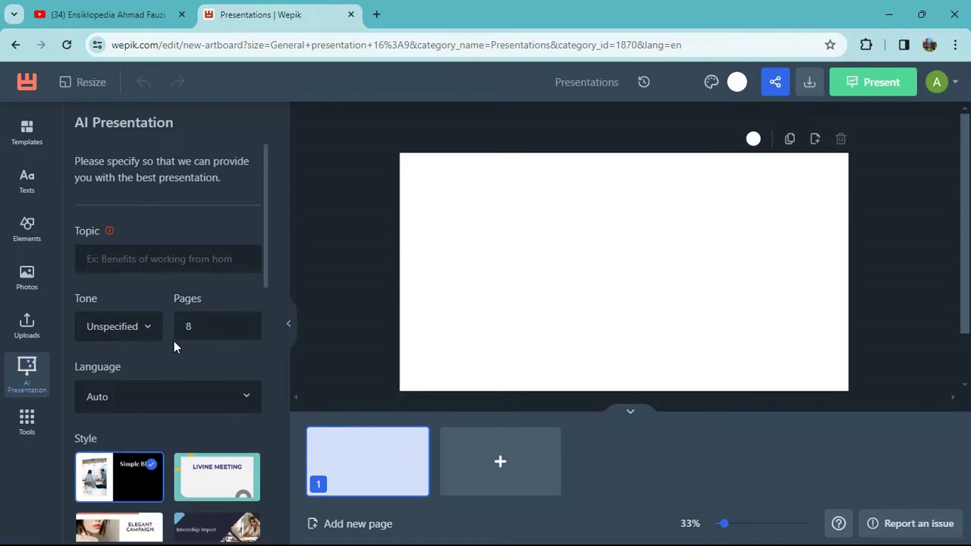
scroll(174, 346, down, 10)
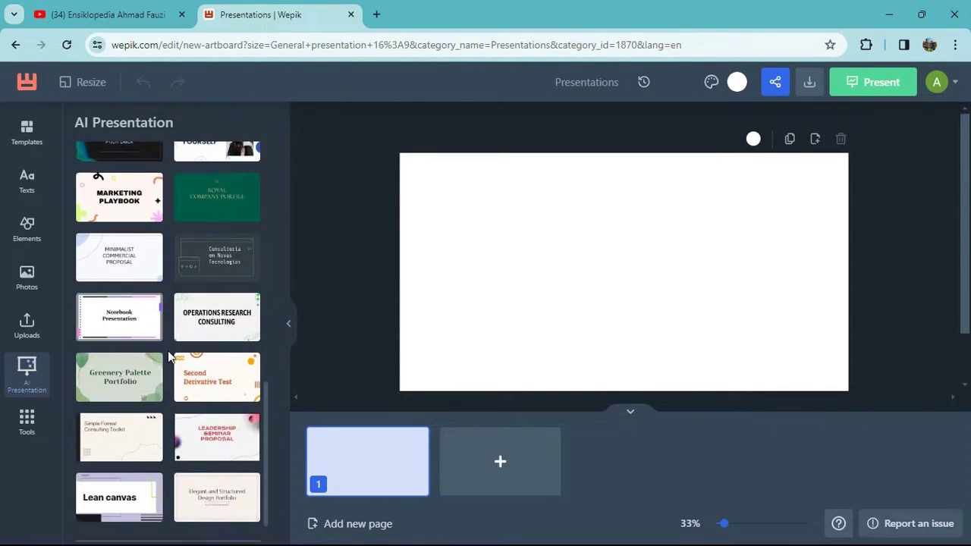
scroll(163, 374, up, 2)
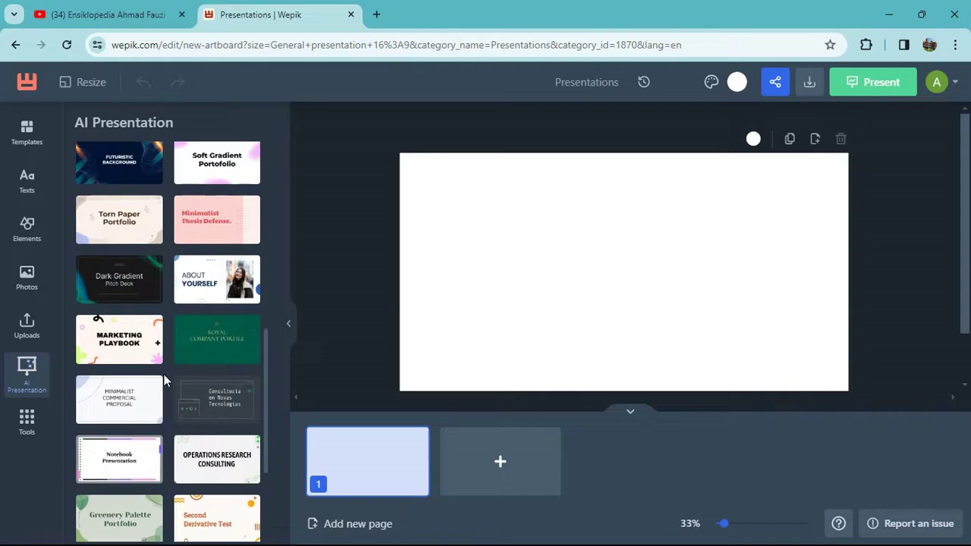
scroll(164, 381, up, 3)
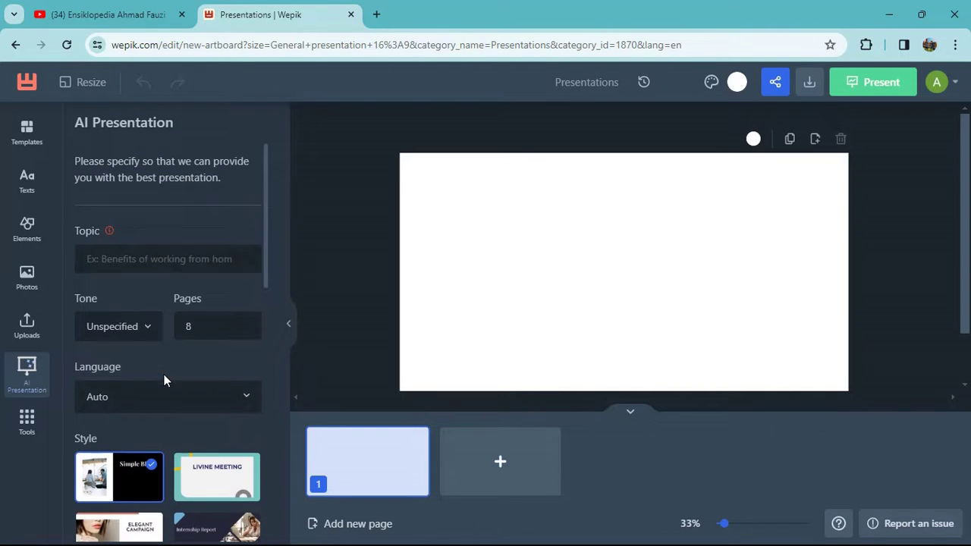
Enter "senyawa alami sebagai antikanker" as the topic of the AI presentation
click(118, 258)
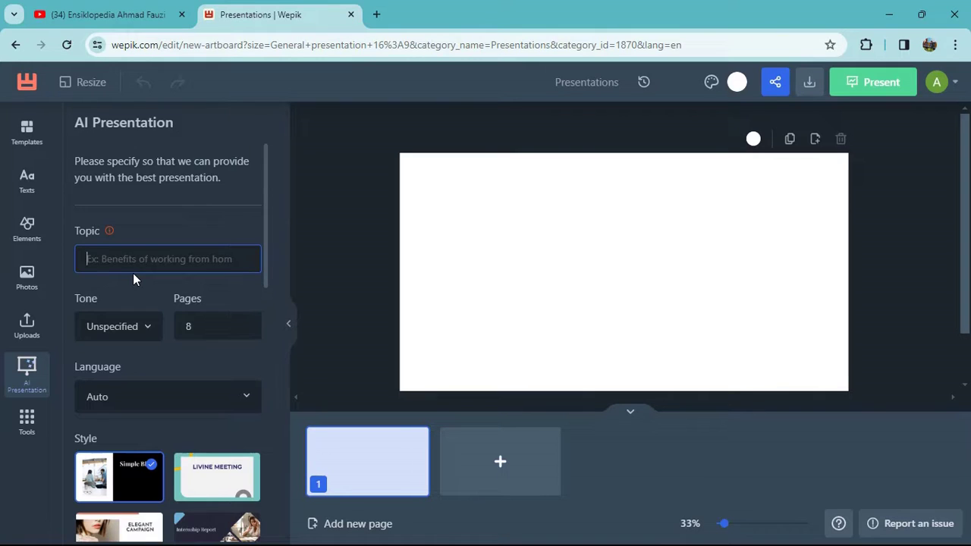
text(seny)
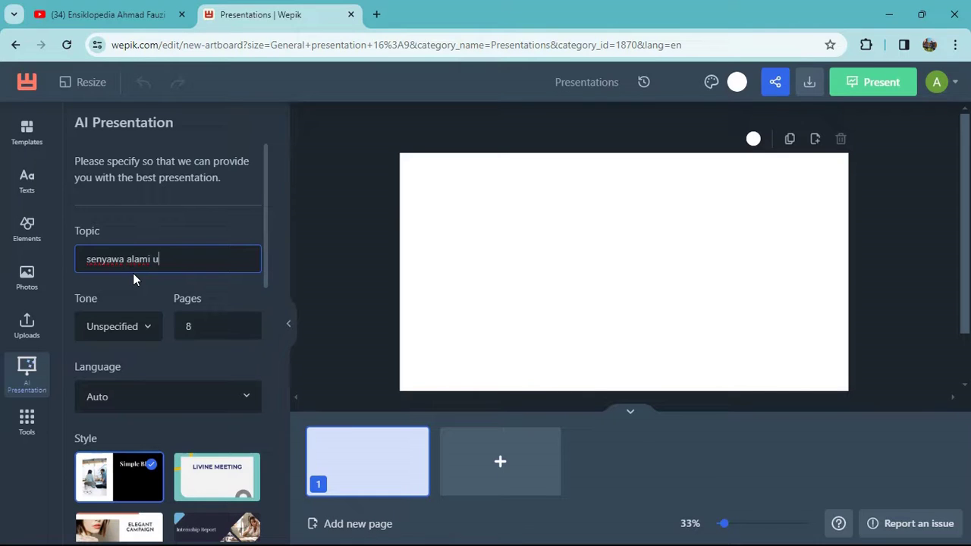
text(awa alami u)
key(BackSpace)
text(sebagai antikanker)
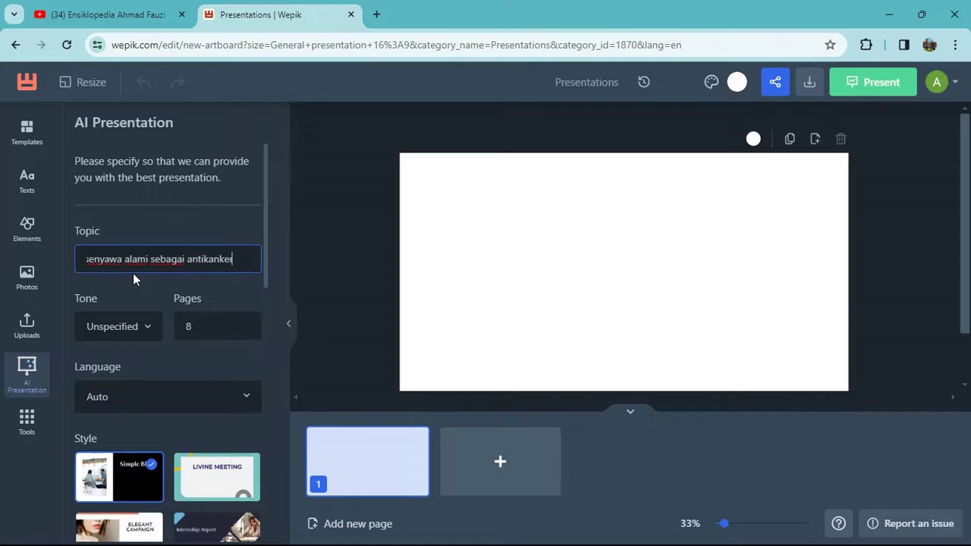
Set the presentation's tone to Formal and its number of pages to 15
click(138, 328)
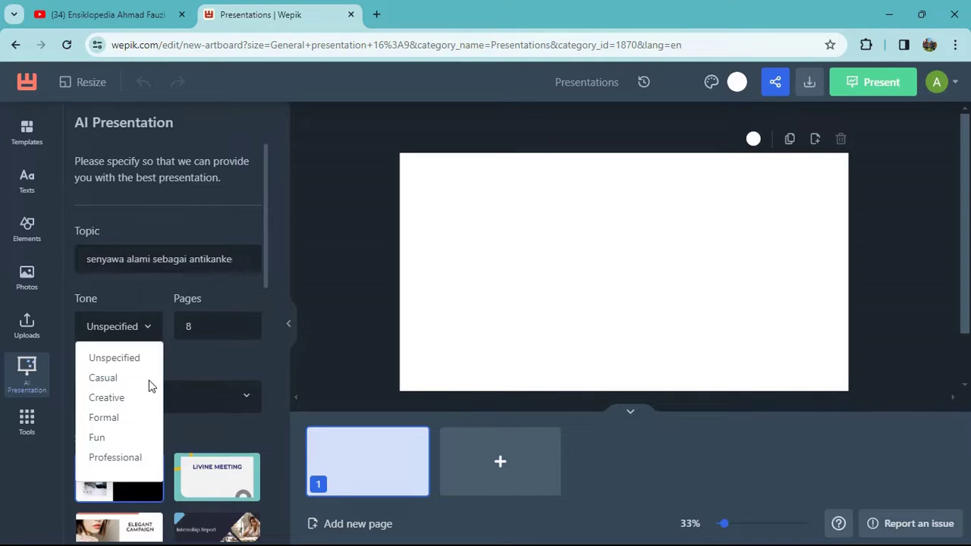
click(115, 420)
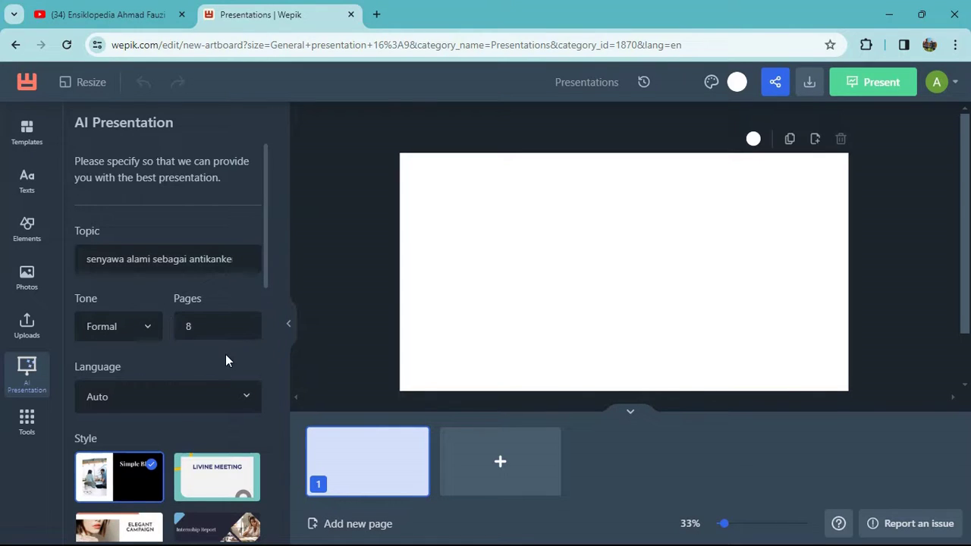
double_click(211, 330)
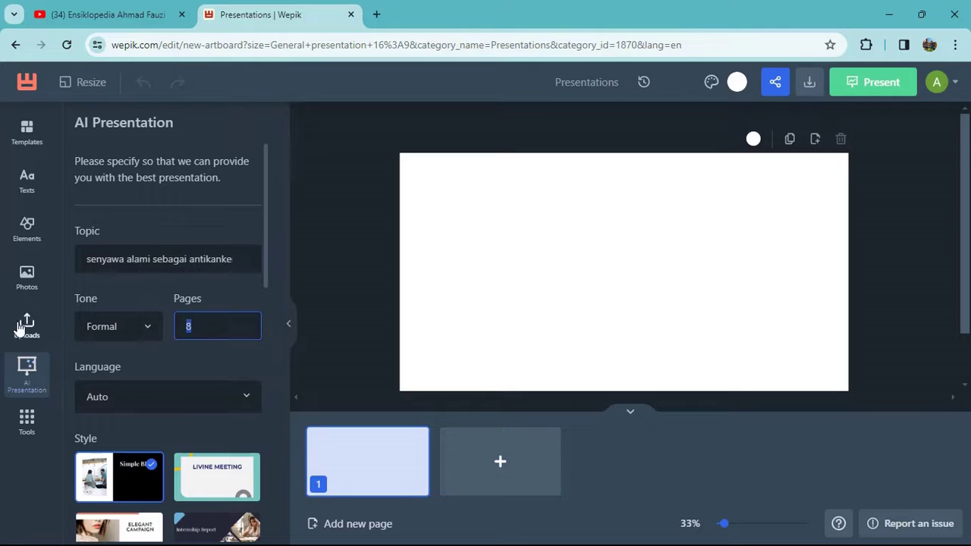
text(15)
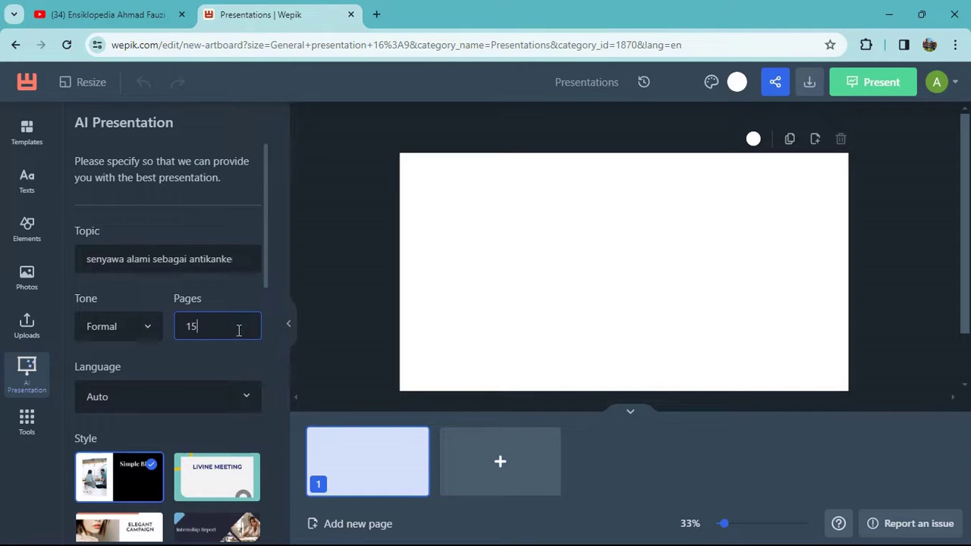
click(233, 297)
Review the available presentation languages and keep the language on Auto
click(167, 405)
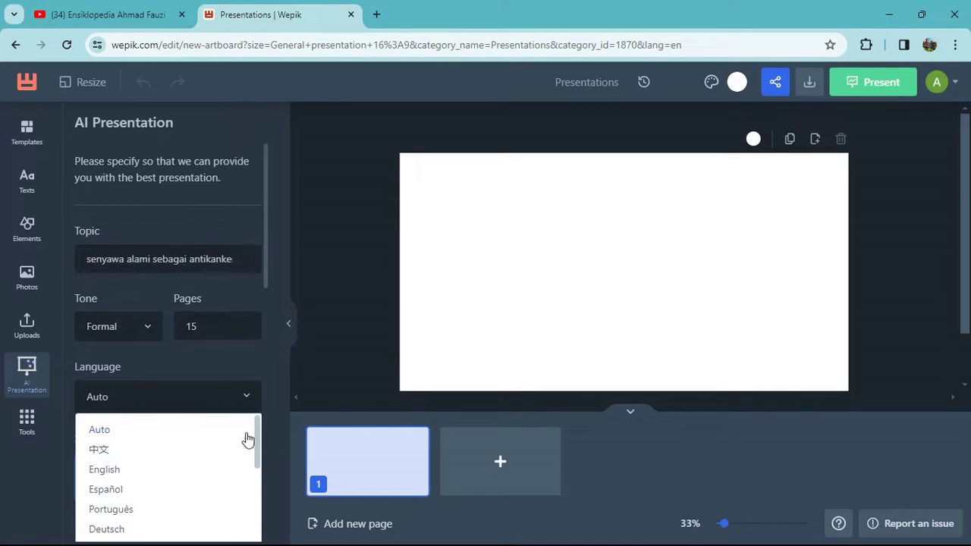
scroll(201, 472, down, 2)
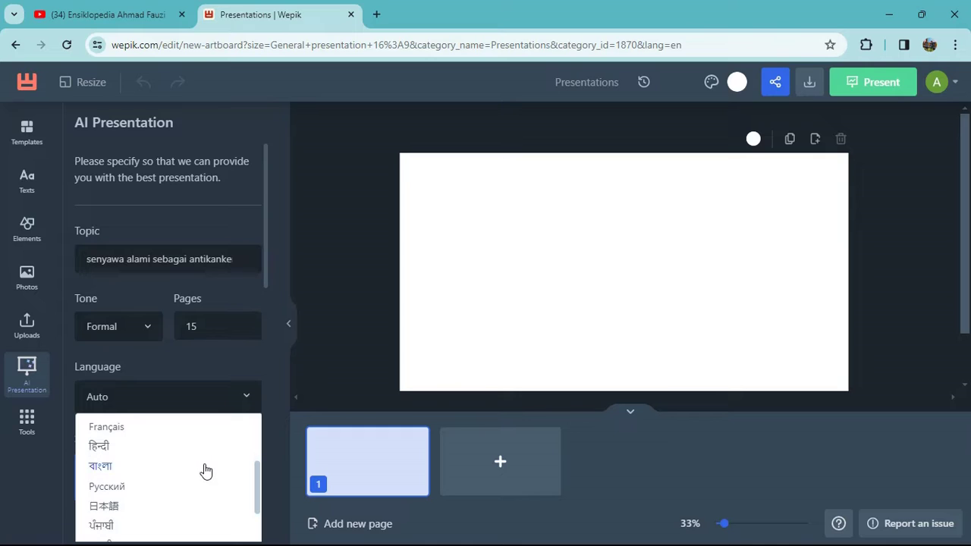
scroll(210, 465, down, 2)
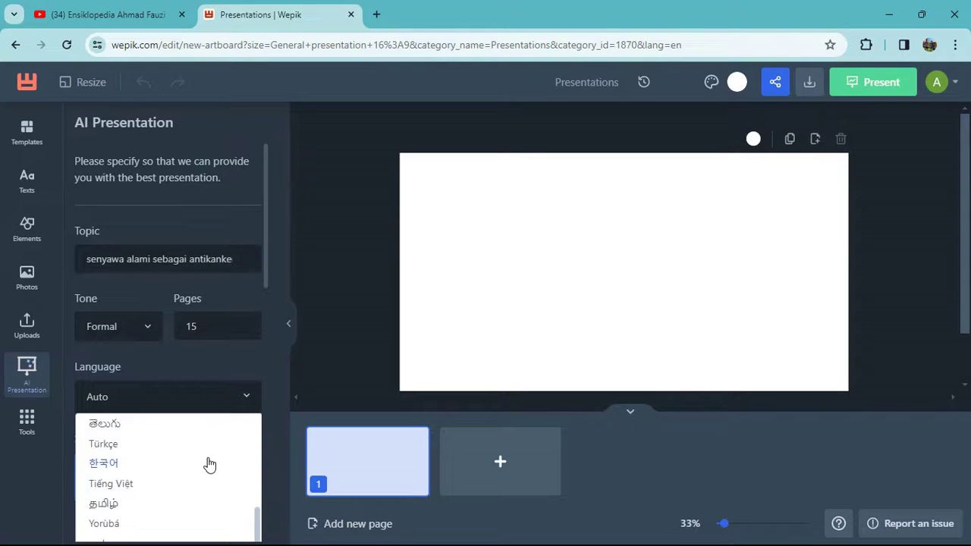
scroll(211, 462, up, 2)
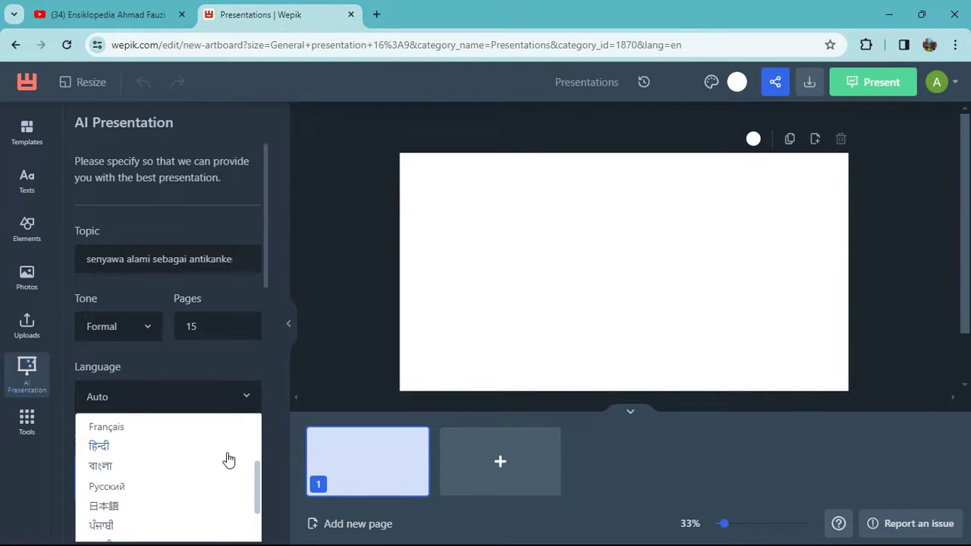
scroll(225, 457, up, 2)
click(149, 432)
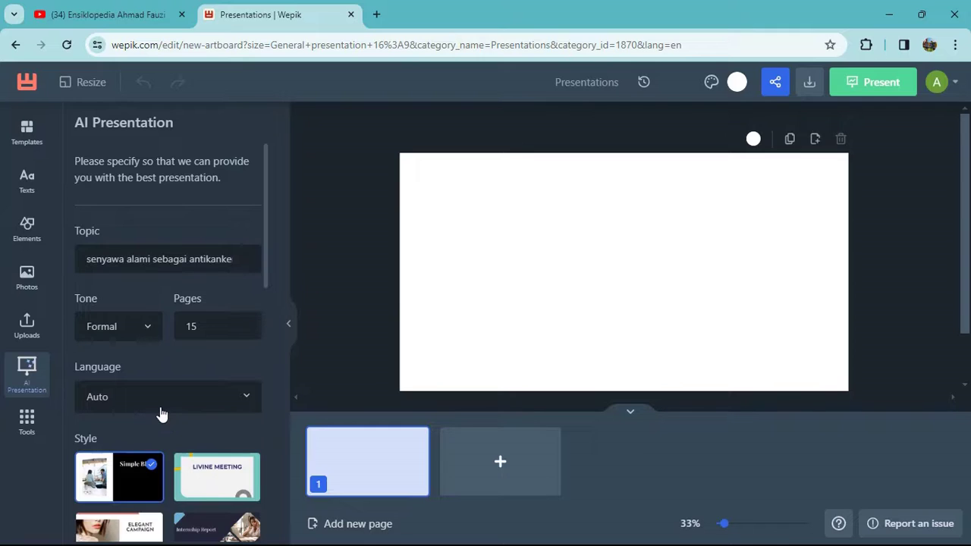
Keep the presentation language on Auto and choose the Internship Report style from the available presentation styles
click(161, 409)
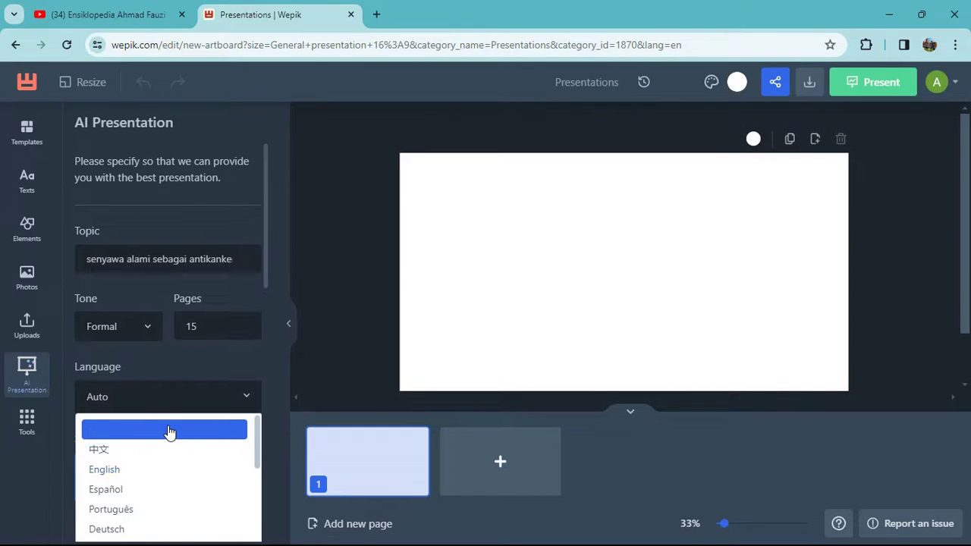
click(170, 432)
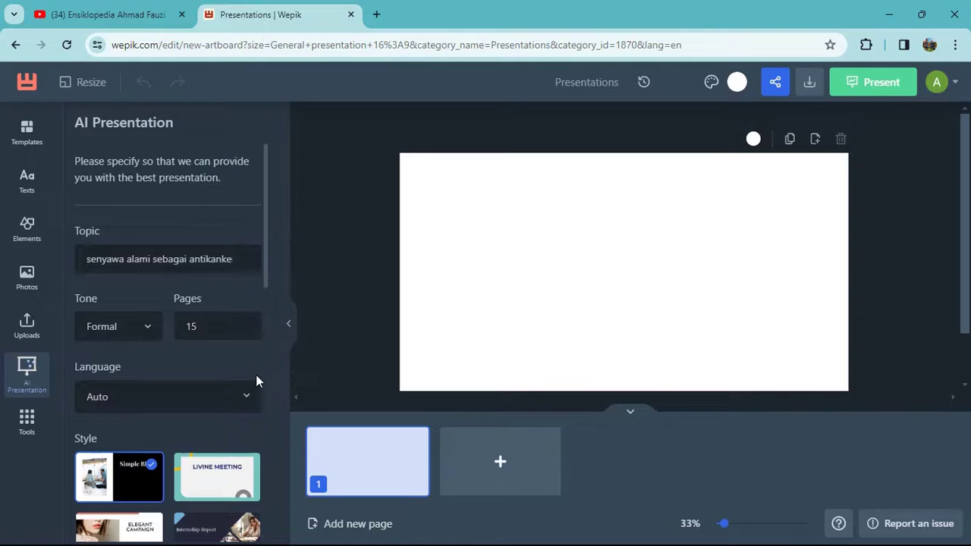
scroll(256, 375, down, 2)
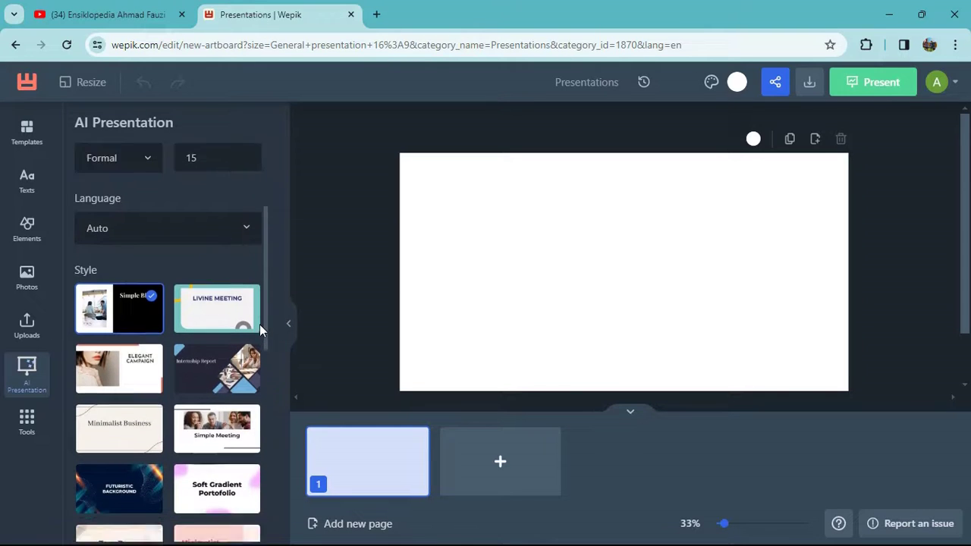
scroll(259, 324, down, 3)
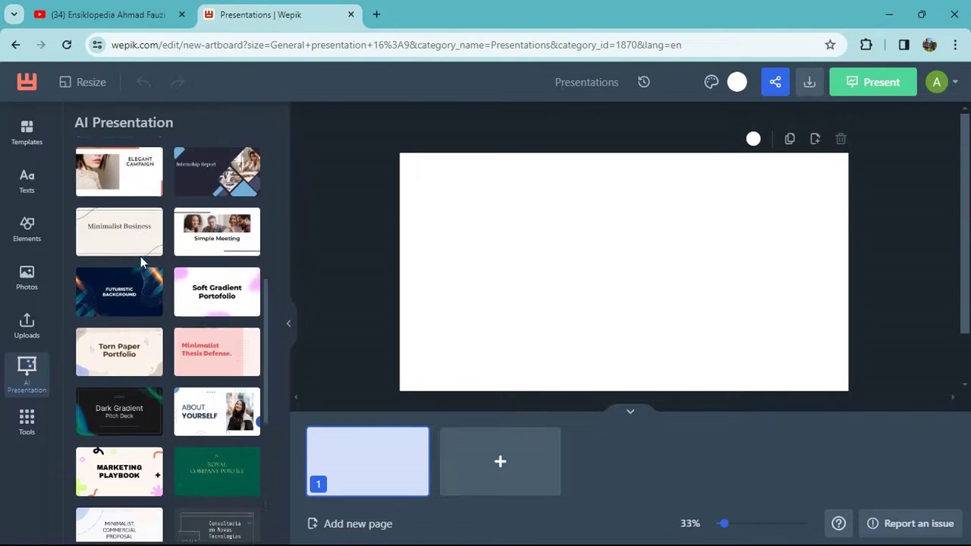
scroll(144, 288, down, 1)
scroll(224, 430, down, 3)
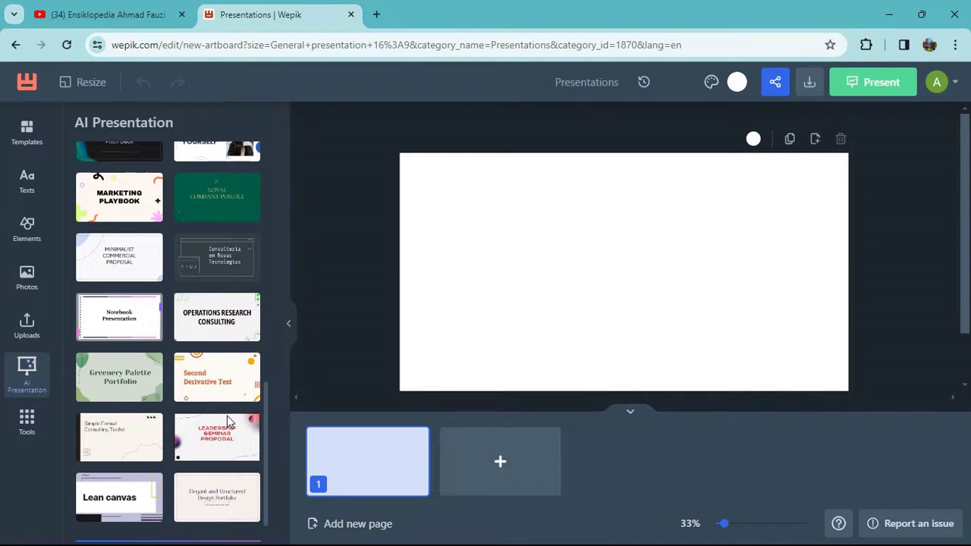
scroll(227, 417, up, 7)
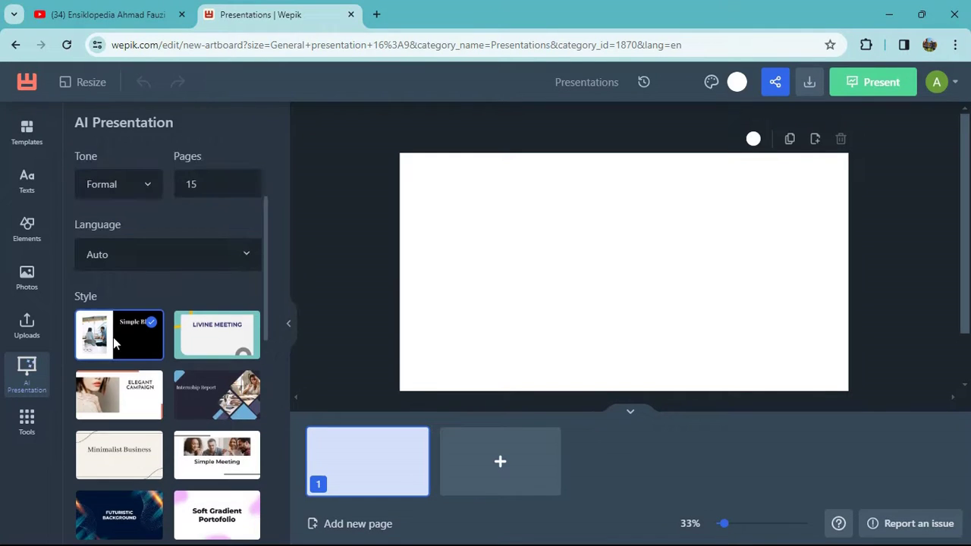
click(206, 383)
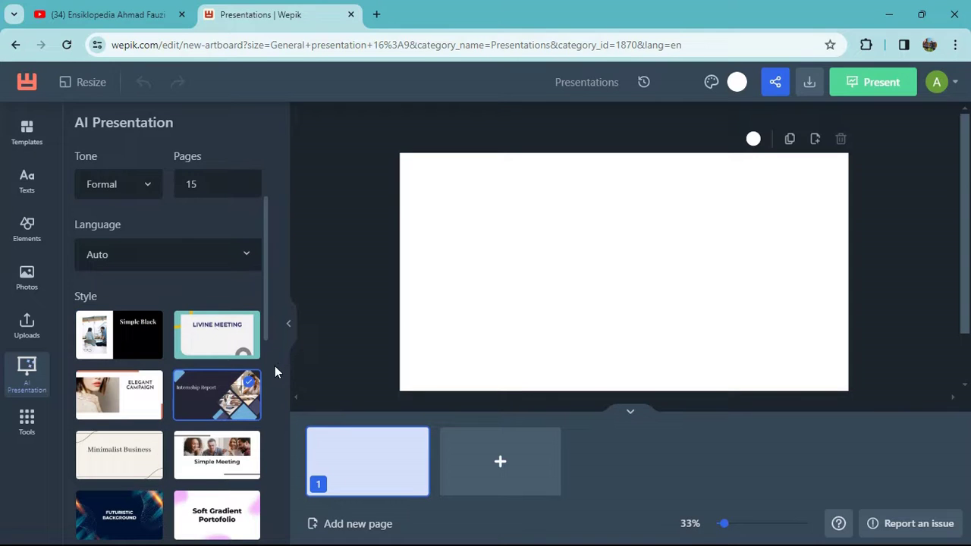
Generate the AI presentation with the chosen settings and confirm the redirection to the new template
scroll(236, 379, down, 10)
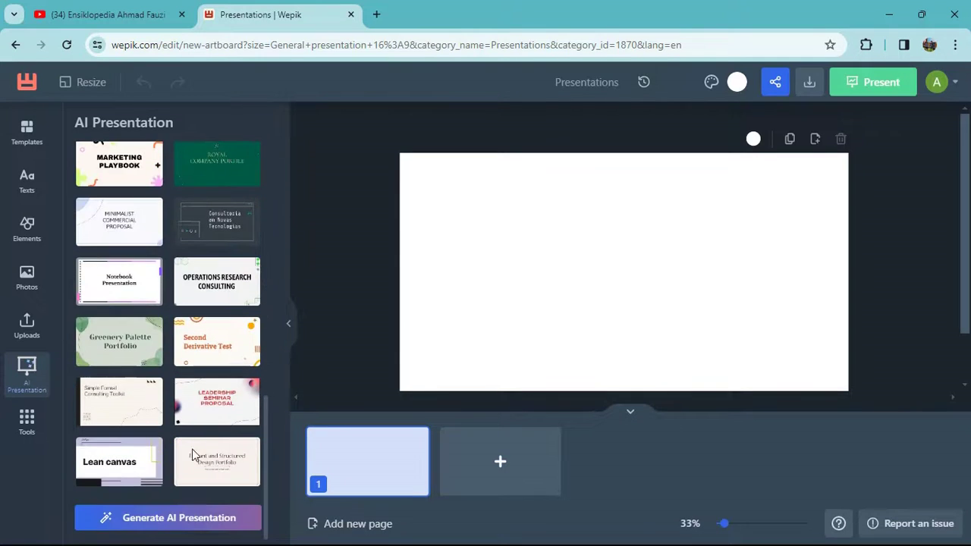
click(205, 523)
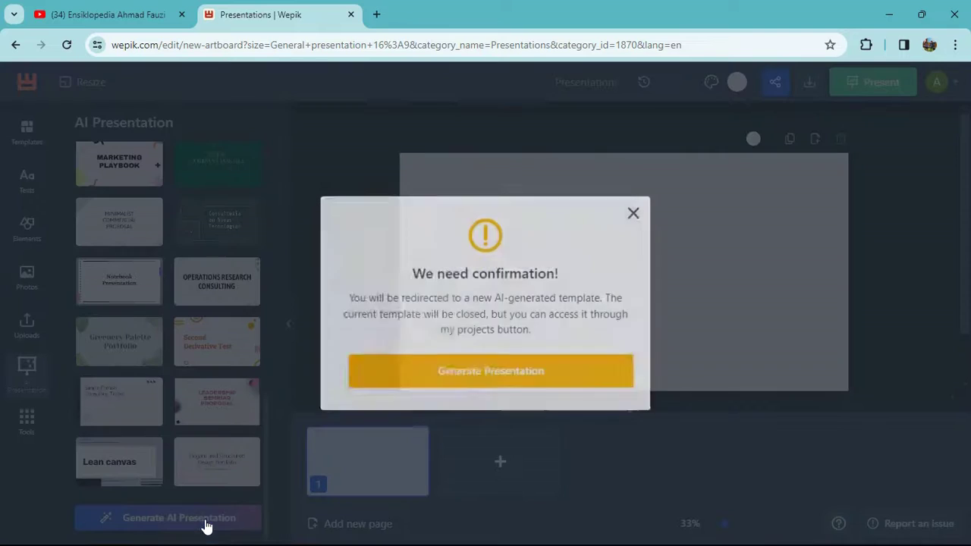
click(478, 380)
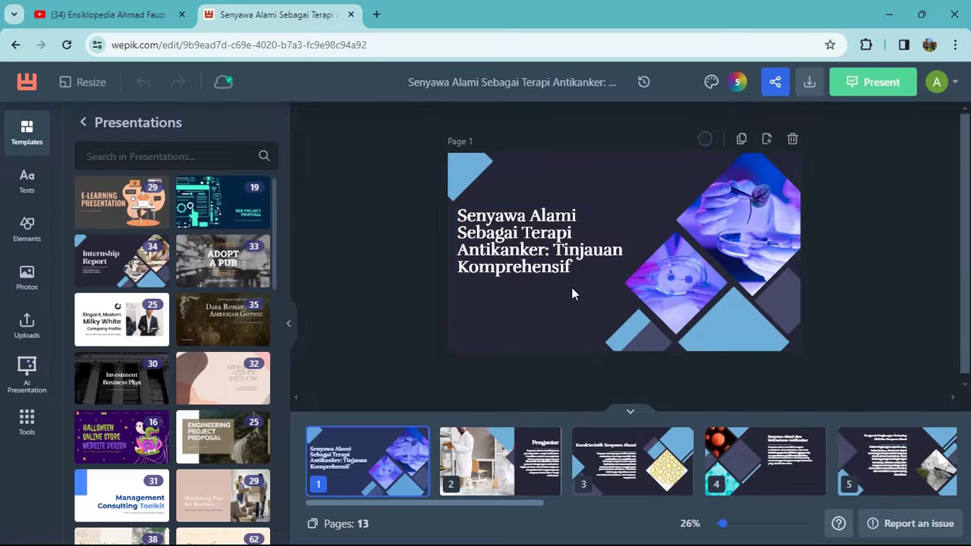
Look through pages 2 to 4 of the generated presentation and return to page 1
click(477, 463)
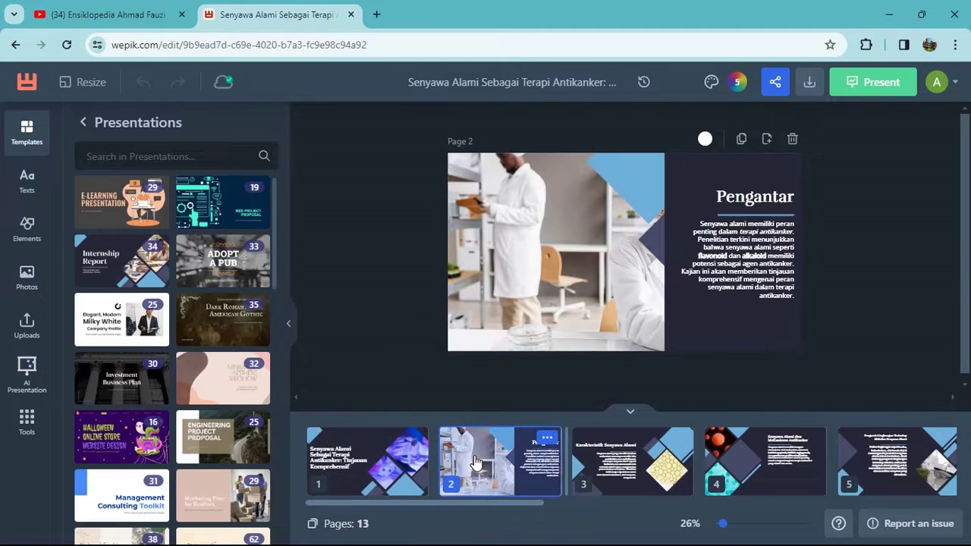
click(607, 470)
click(740, 459)
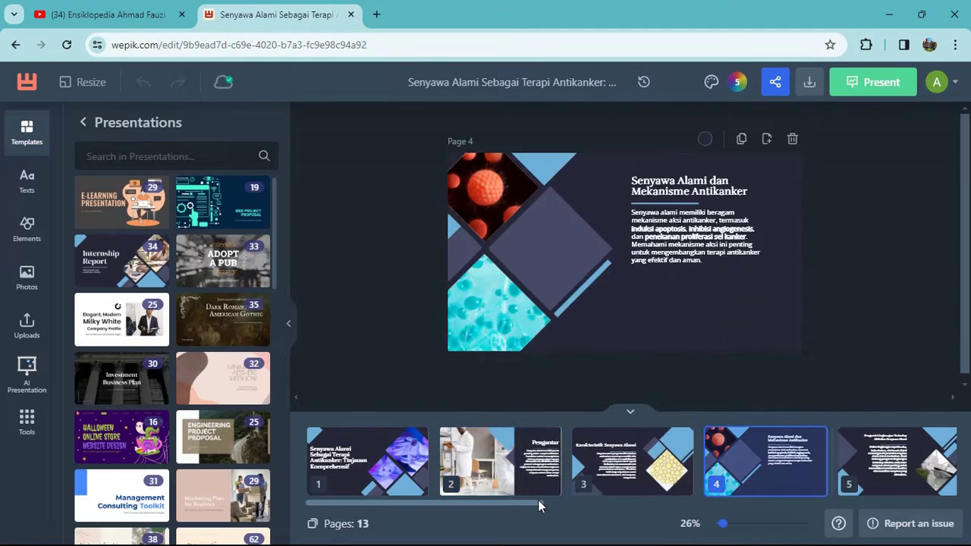
drag(537, 504, 470, 542)
click(356, 482)
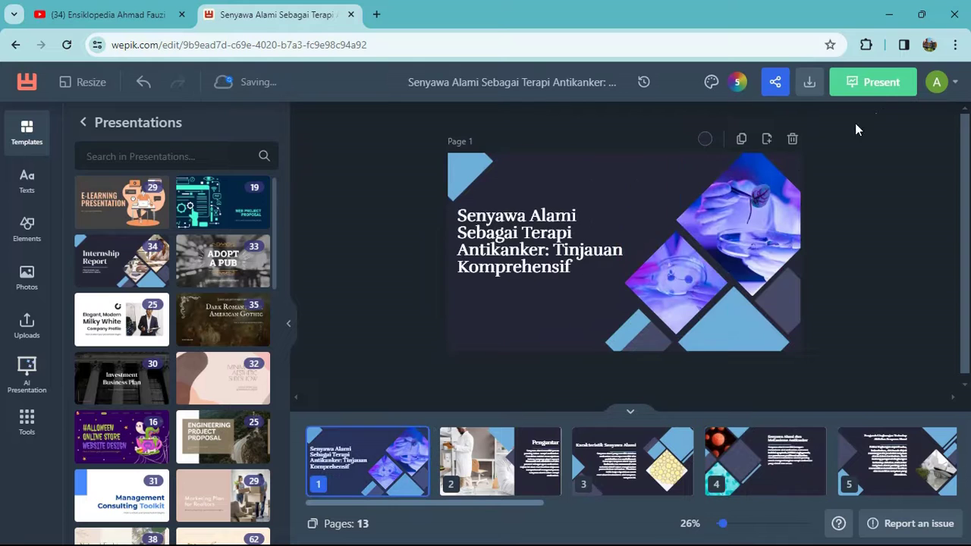
Present the slides in full screen, examine the content from the cover to the slide on therapy development challenges, and exit the presentation
click(893, 91)
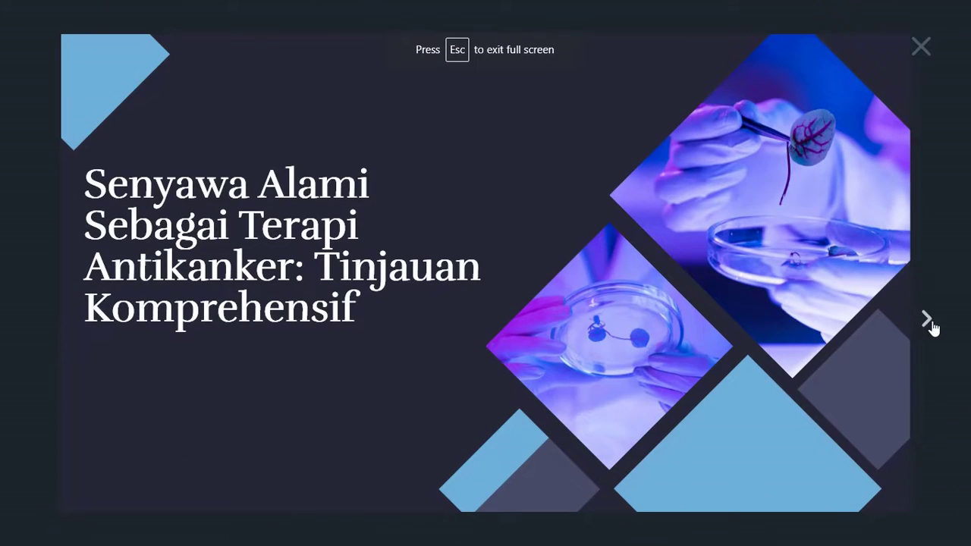
click(934, 323)
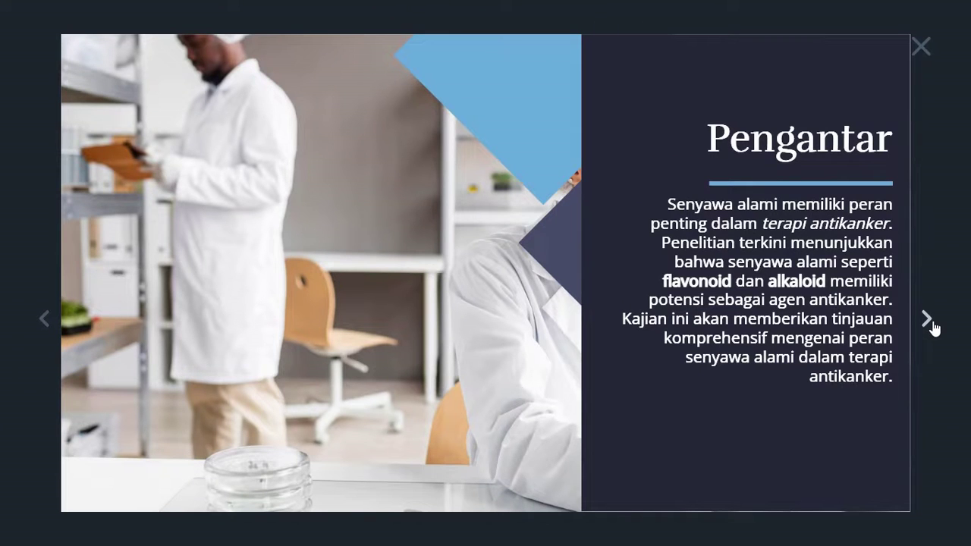
click(934, 325)
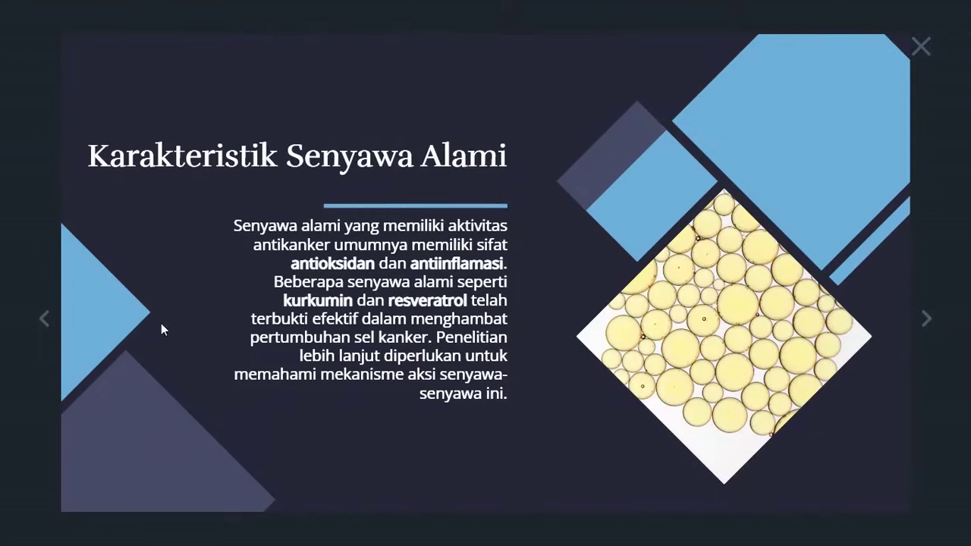
click(41, 316)
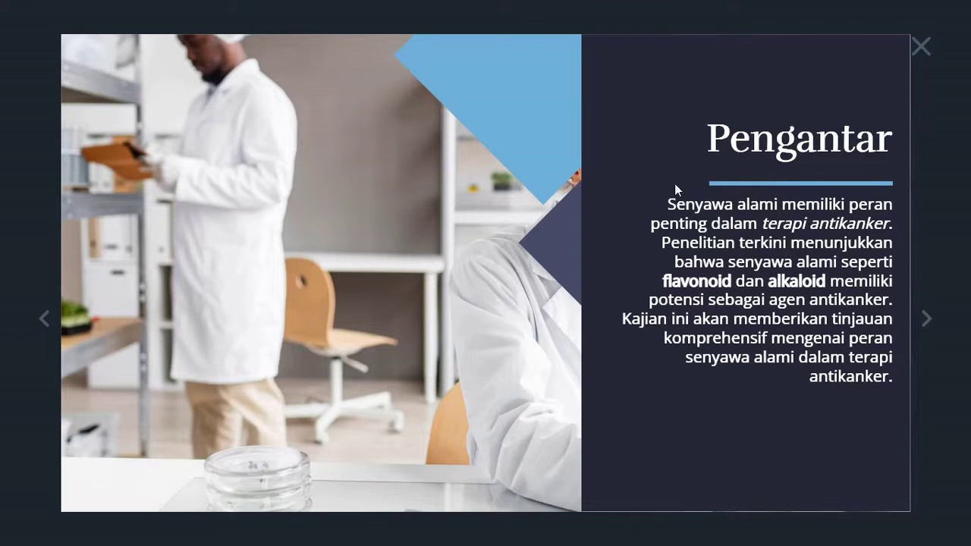
click(931, 334)
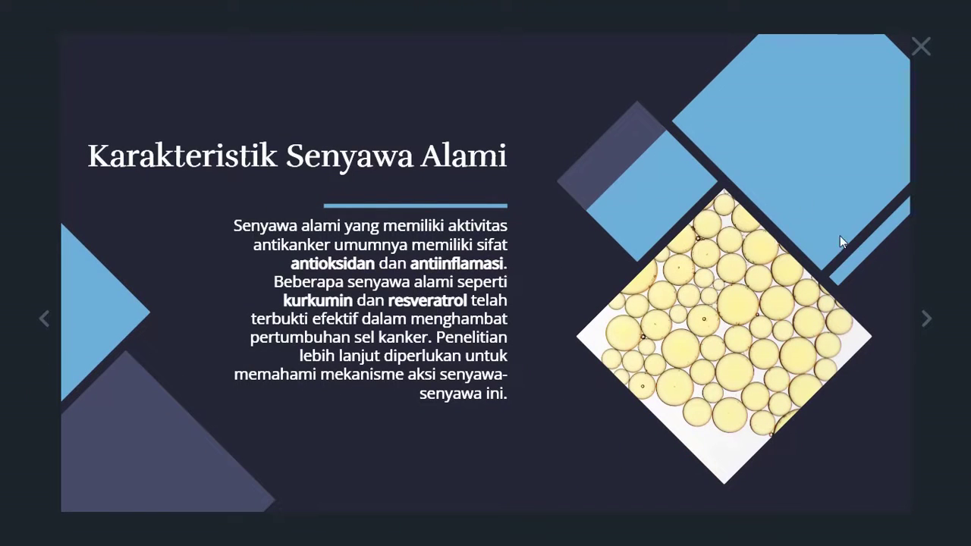
click(936, 324)
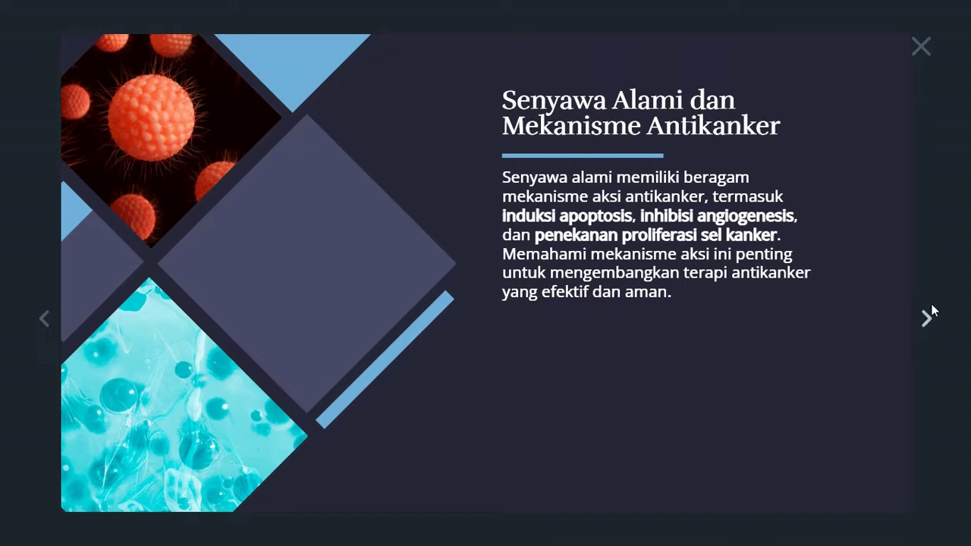
click(925, 325)
click(926, 324)
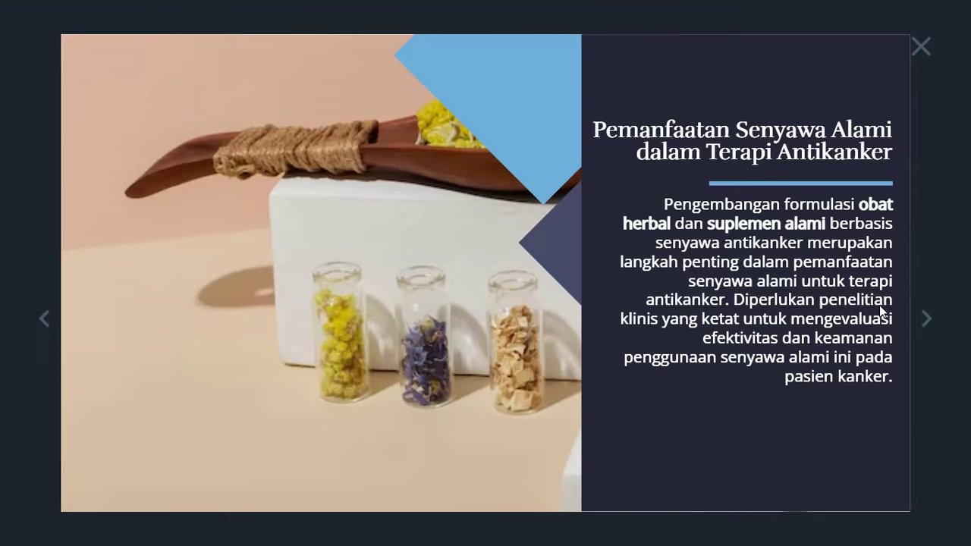
click(926, 323)
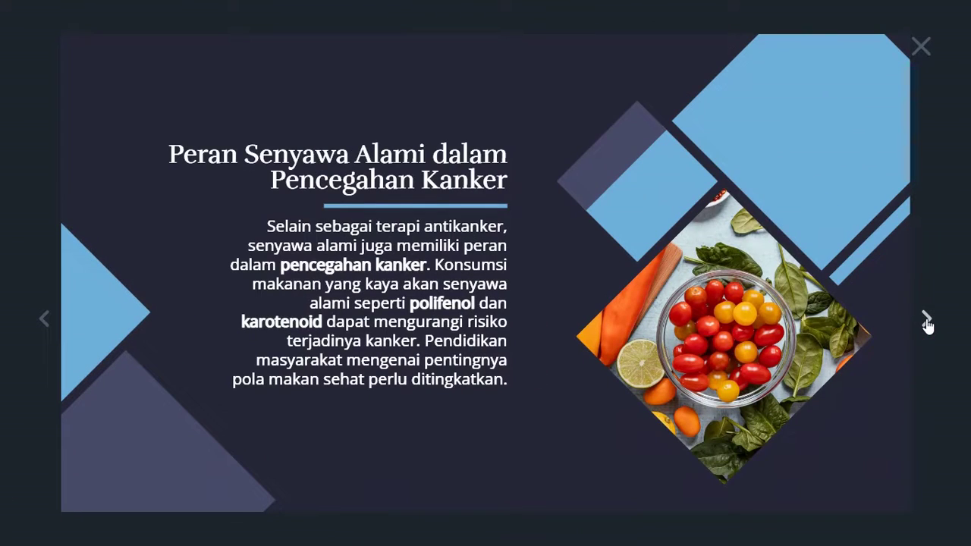
click(927, 323)
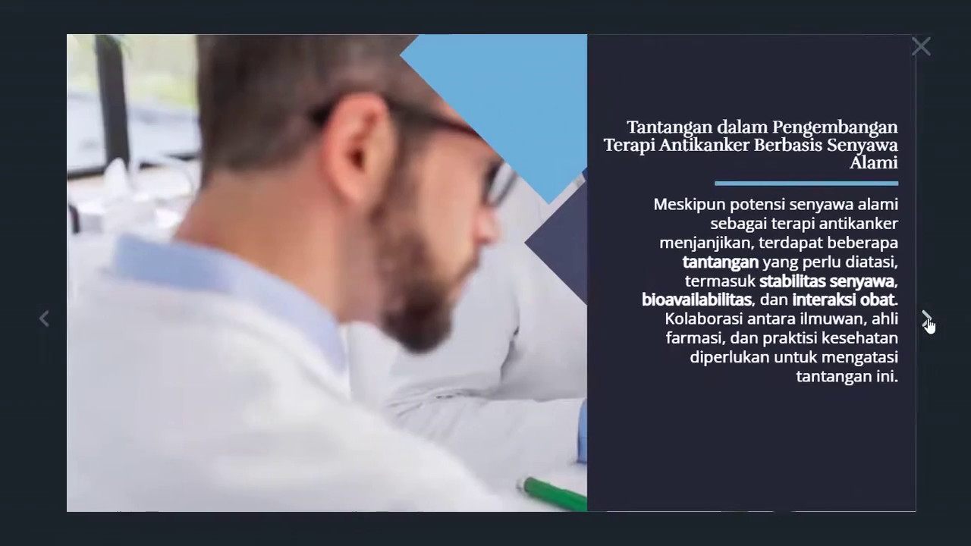
click(920, 49)
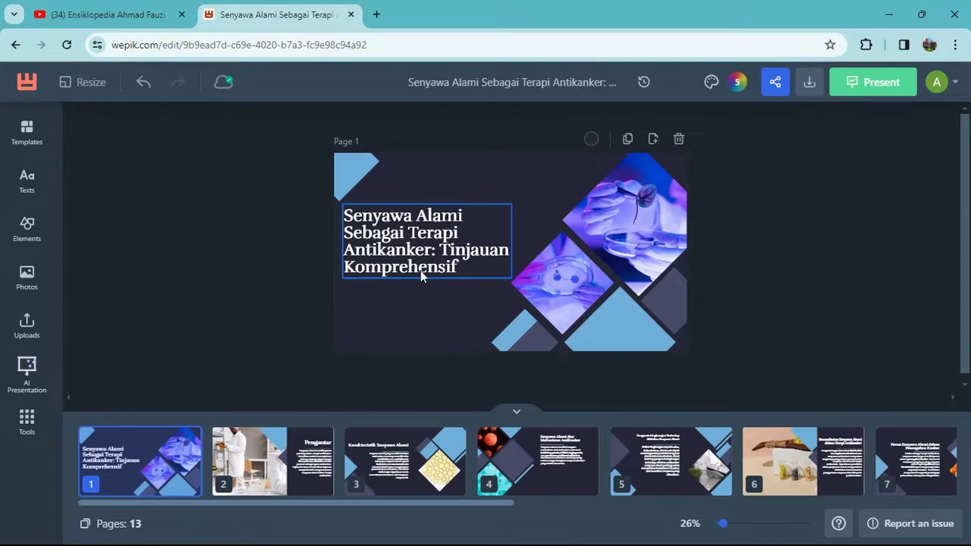
Edit the page 1 title to read "Senyawa Alami Sebagai Terapi Antikanker di Indonesia"
click(443, 263)
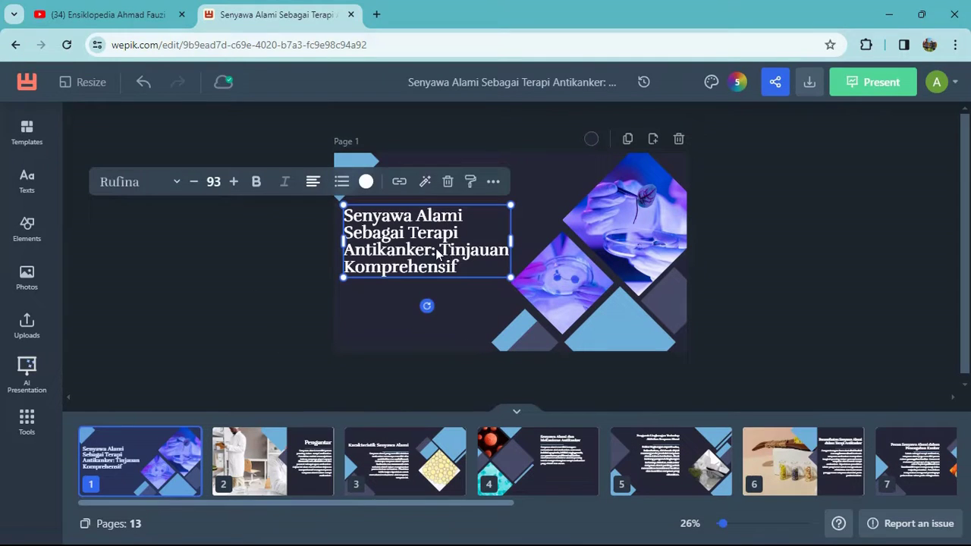
double_click(451, 251)
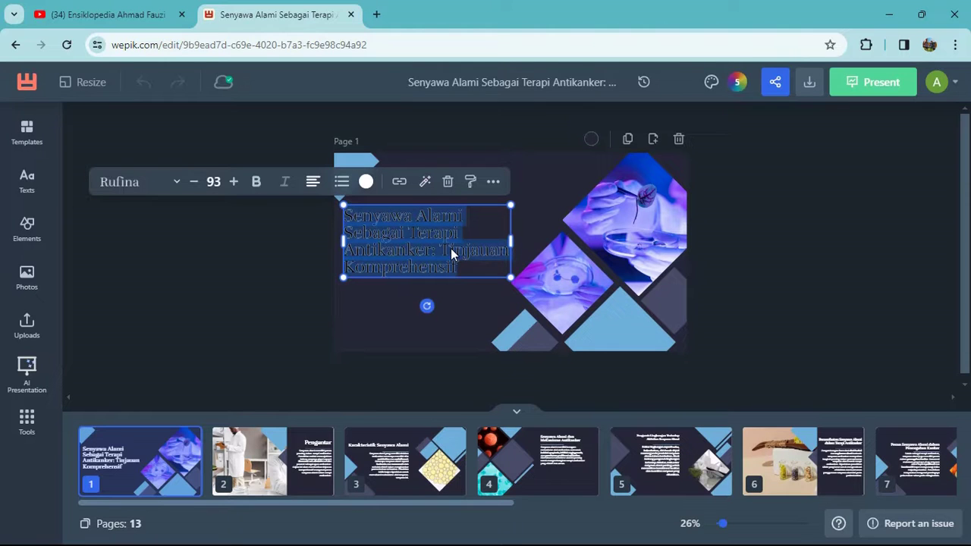
click(500, 270)
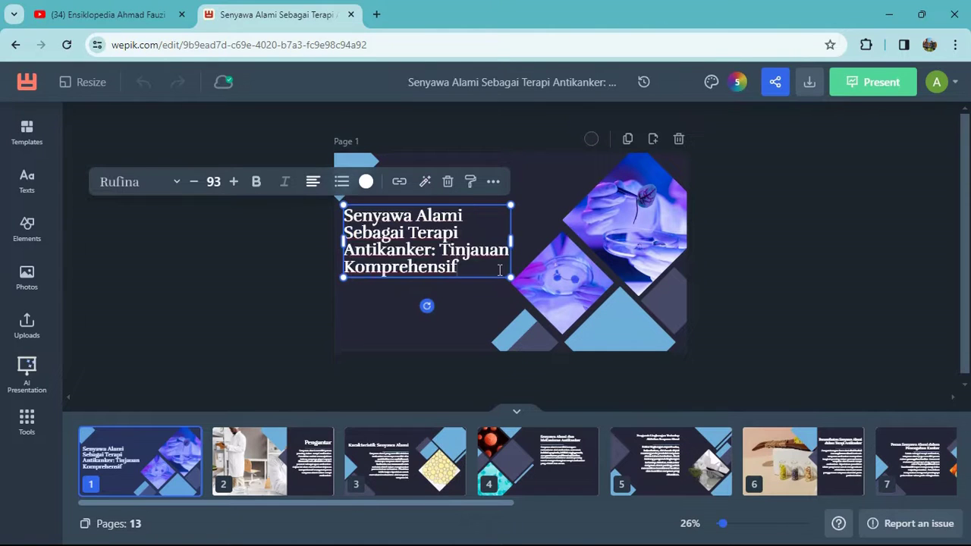
key(BackSpace)
key(BackSpace)
key(BackSpace)
key(BackSpace)
key(BackSpace)
key(BackSpace)
key(BackSpace)
key(BackSpace)
key(BackSpace)
key(BackSpace)
key(BackSpace)
key(BackSpace)
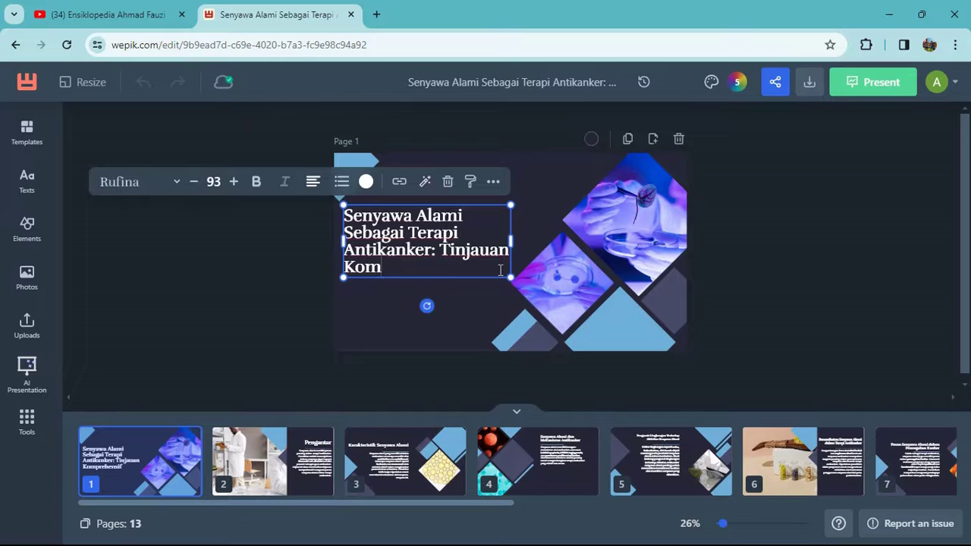
key(BackSpace)
key(BackSpace)
key(BackSpace)
key(BackSpace)
key(BackSpace)
key(BackSpace)
key(BackSpace)
key(BackSpace)
key(BackSpace)
key(BackSpace)
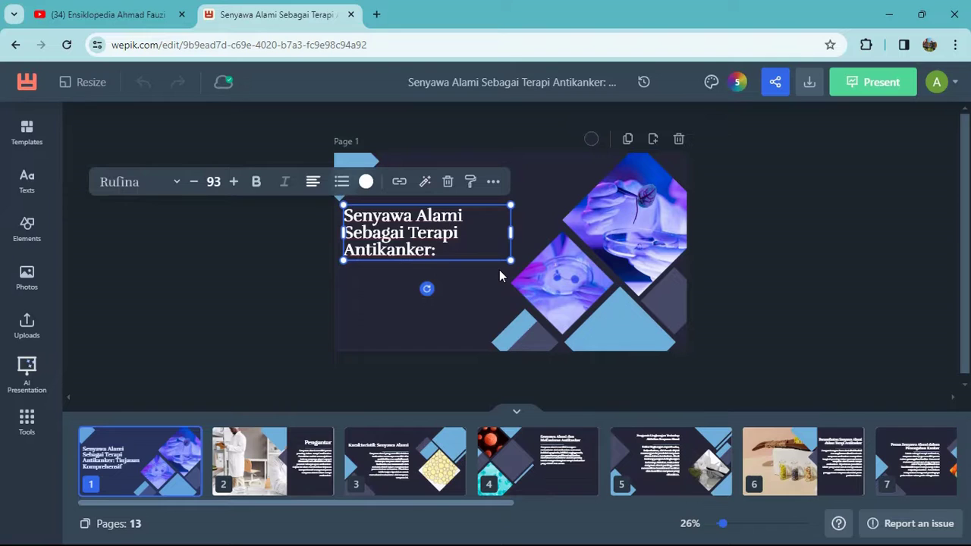
text(SLR)
key(BackSpace)
key(BackSpace)
key(BackSpace)
text(di Indonesia)
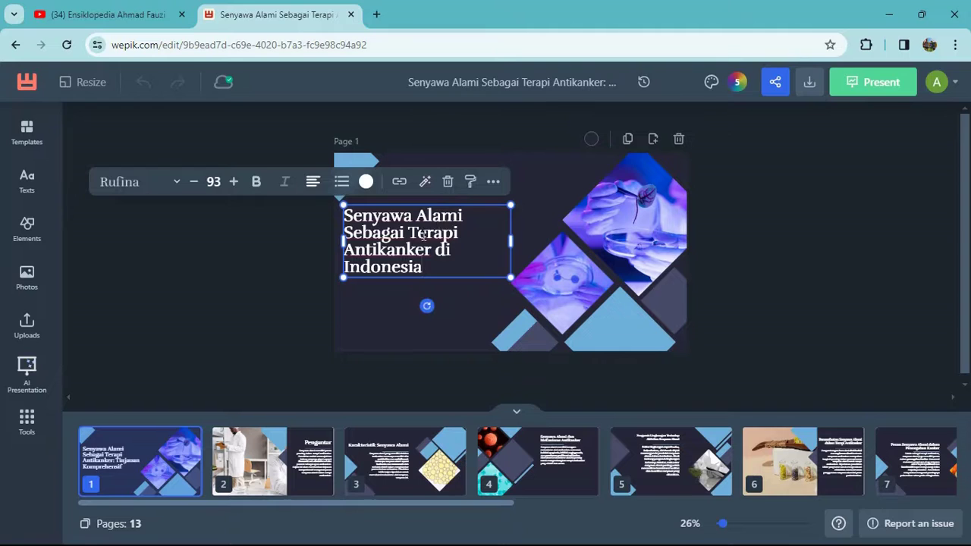
Change the text colour of the whole page 1 title to a muted grey
key(ctrl+a)
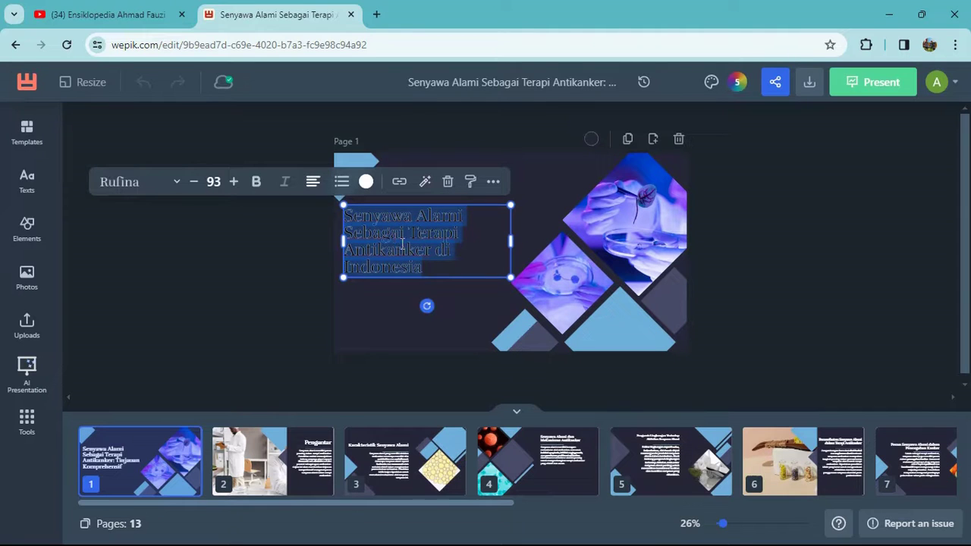
click(366, 182)
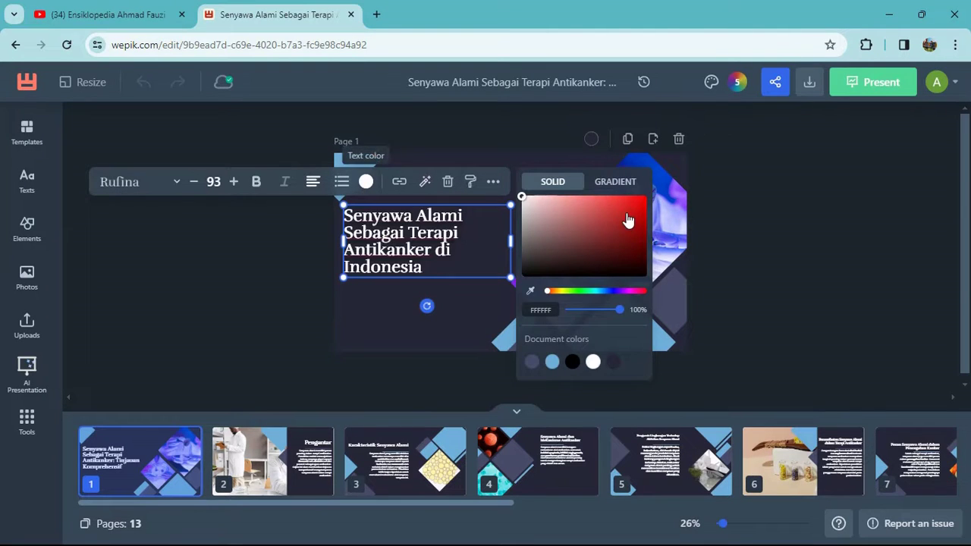
click(626, 213)
click(526, 234)
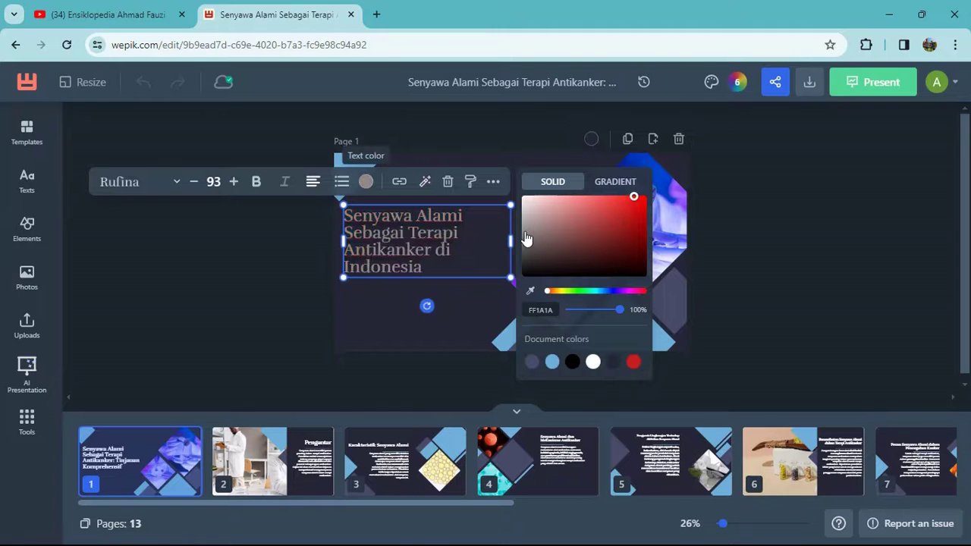
click(472, 305)
click(469, 299)
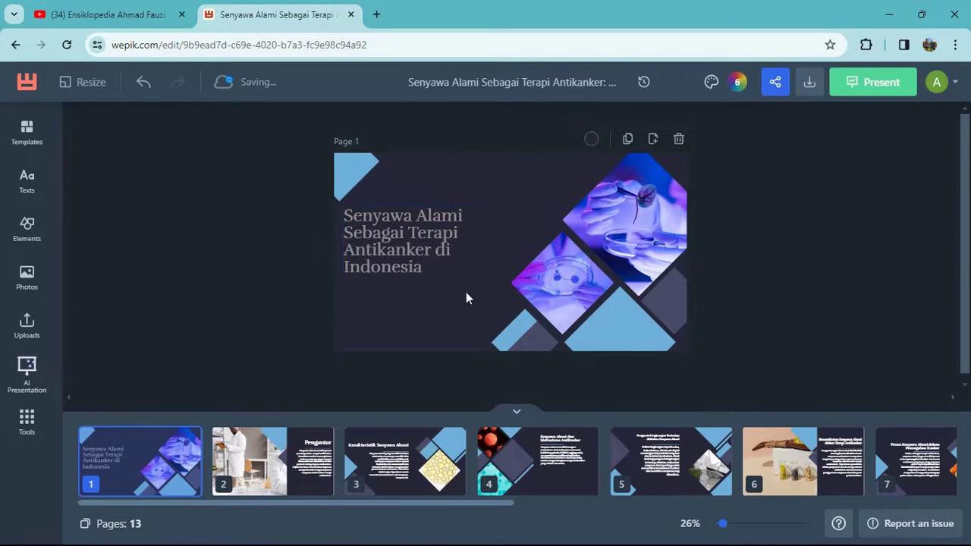
Select the entire title text on page 1 and set its font size to 92
click(417, 236)
key(ctrl+a)
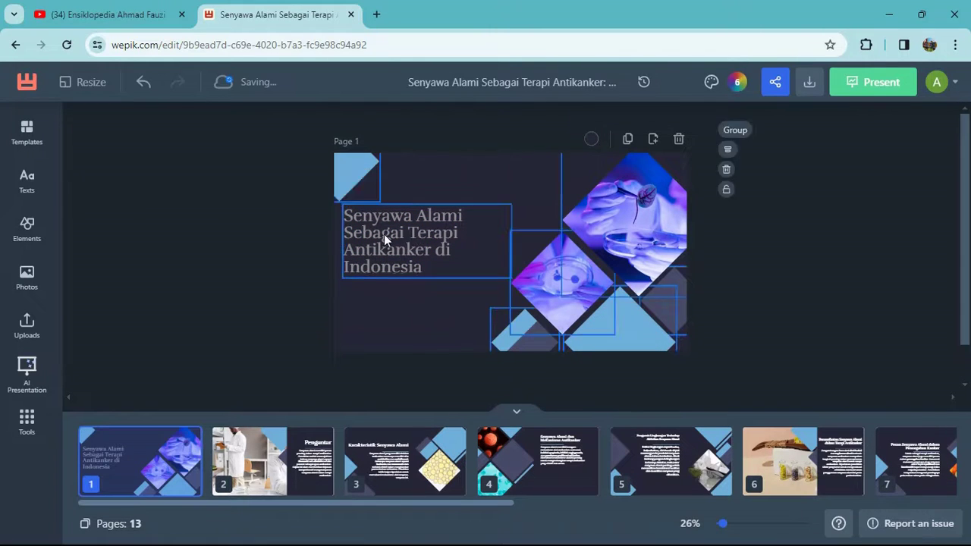
double_click(383, 238)
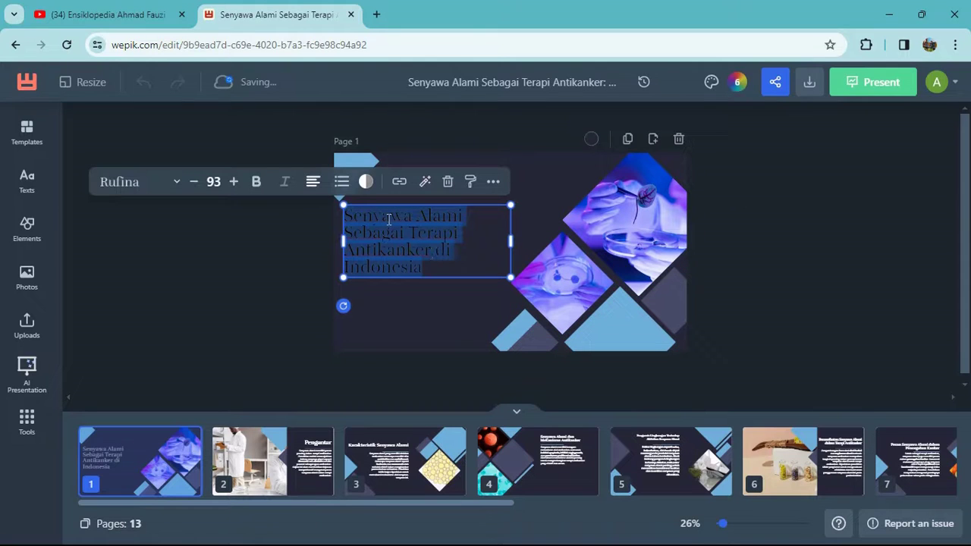
click(234, 182)
click(194, 182)
click(194, 182)
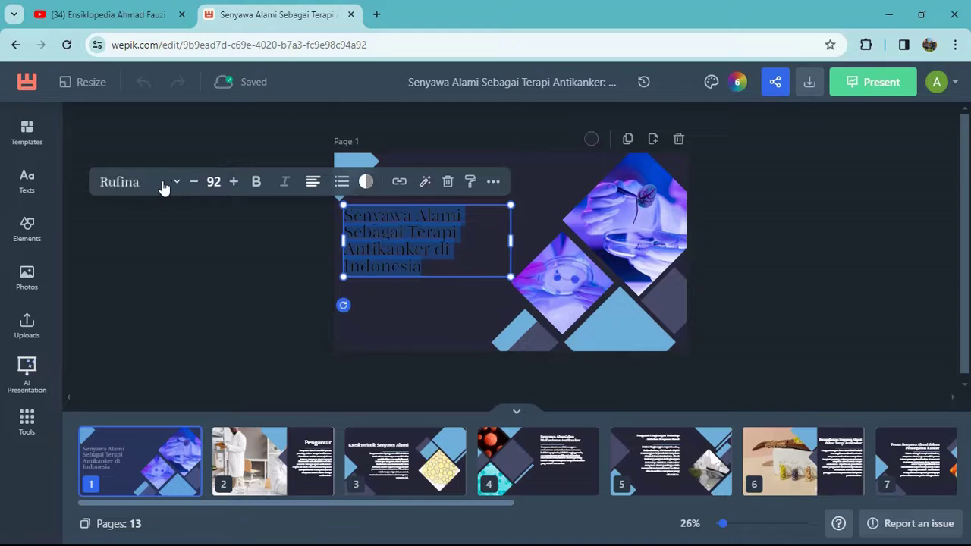
Change the font of the page 1 title to Abril Fatface
click(175, 185)
scroll(167, 294, down, 5)
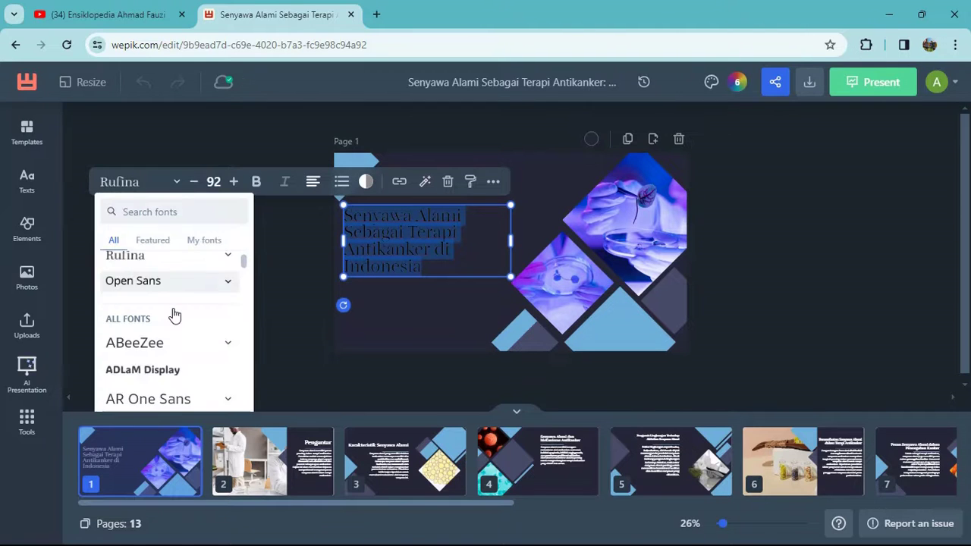
scroll(160, 305, up, 2)
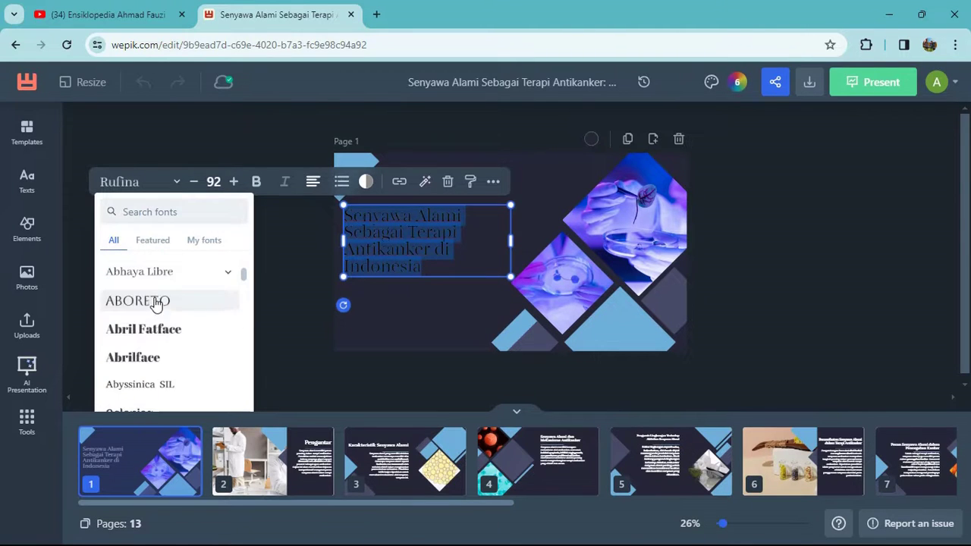
click(174, 329)
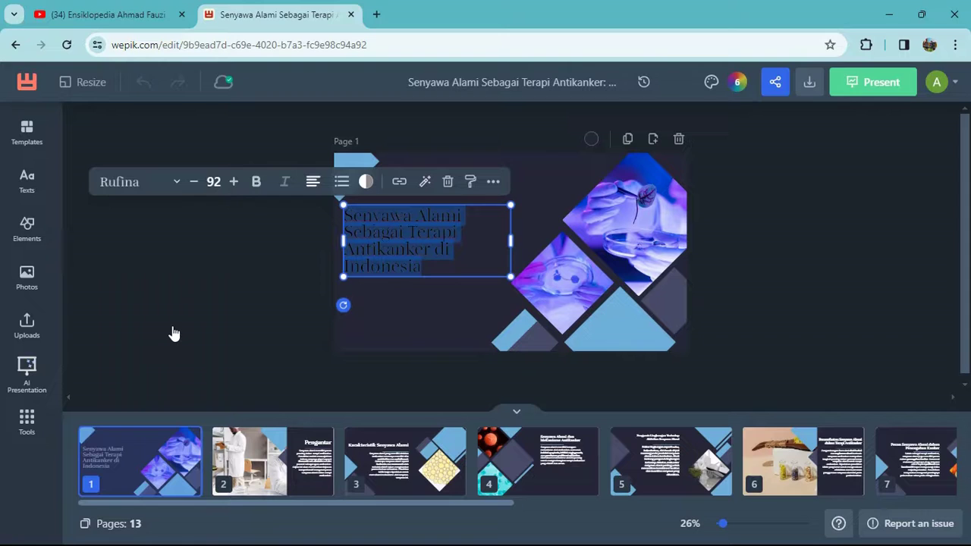
click(395, 294)
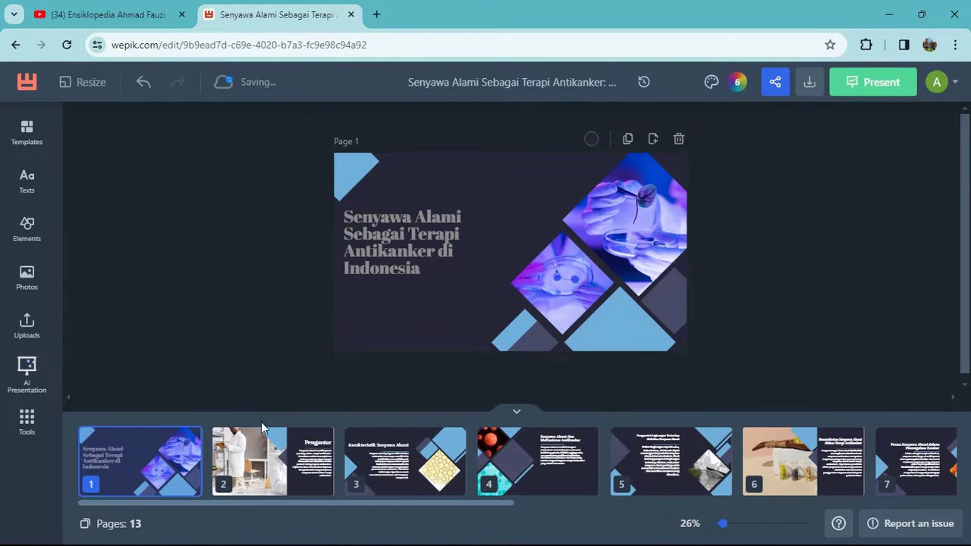
Open page 2 and check its Pengantar text block and the dark panel behind it
click(273, 454)
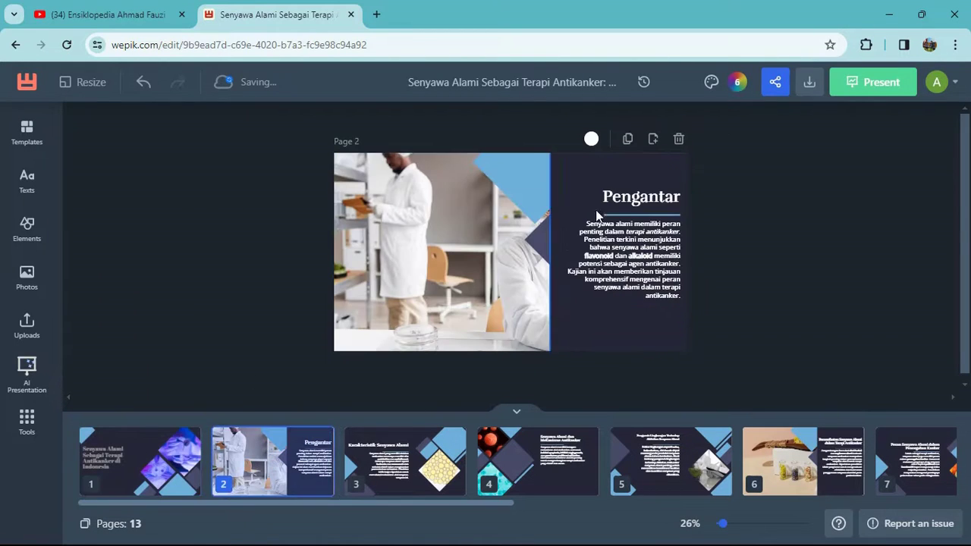
click(618, 235)
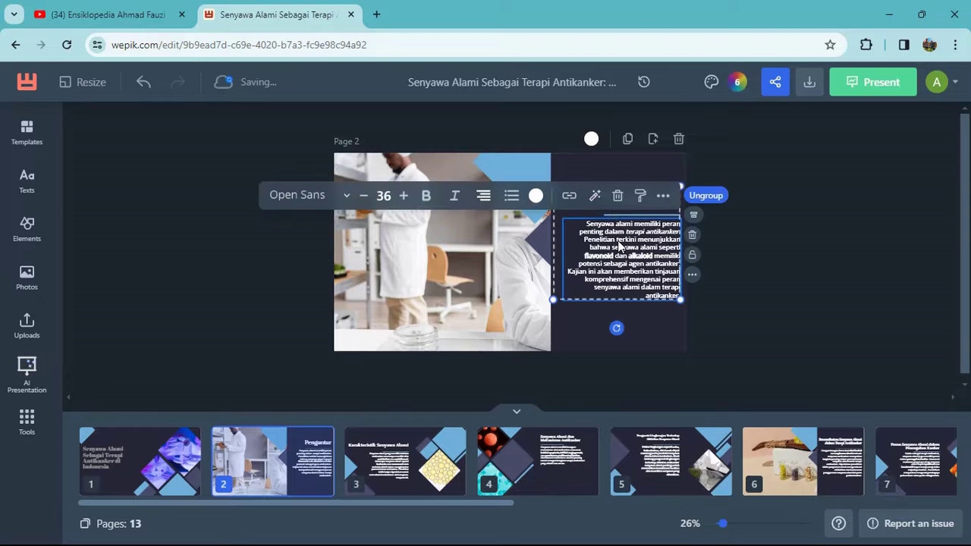
click(580, 321)
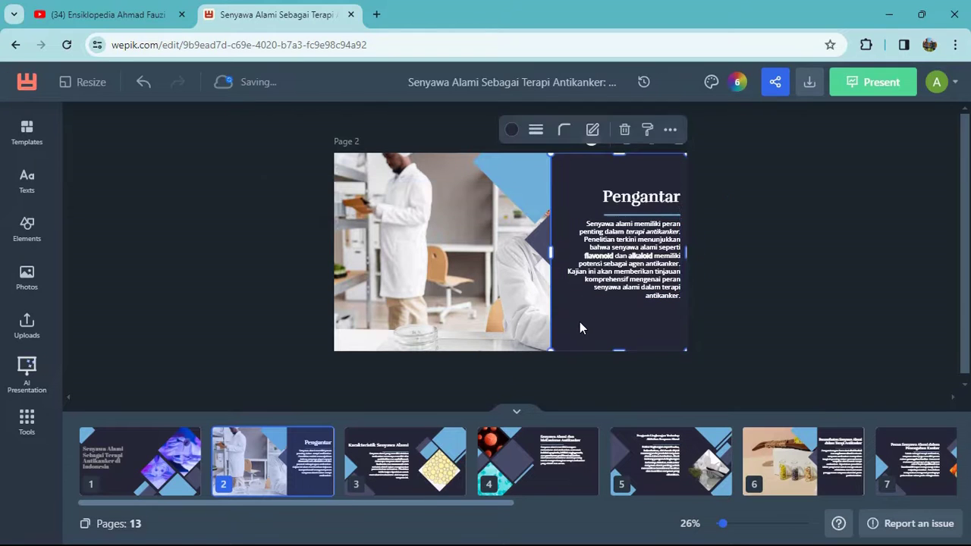
click(525, 386)
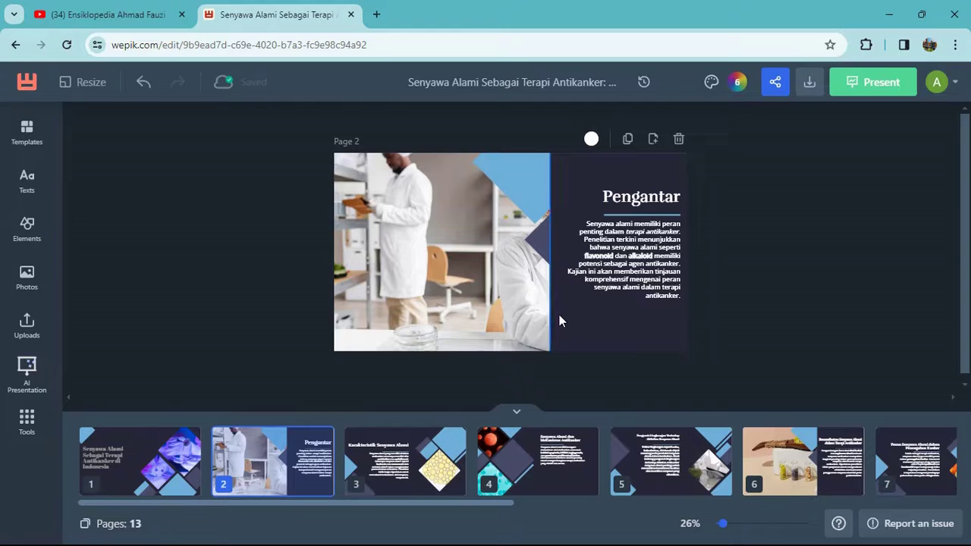
Replace the template's slate-blue theme colour with light purple 8B92CB, trying several blue shades and checking the effect on page 3
click(712, 82)
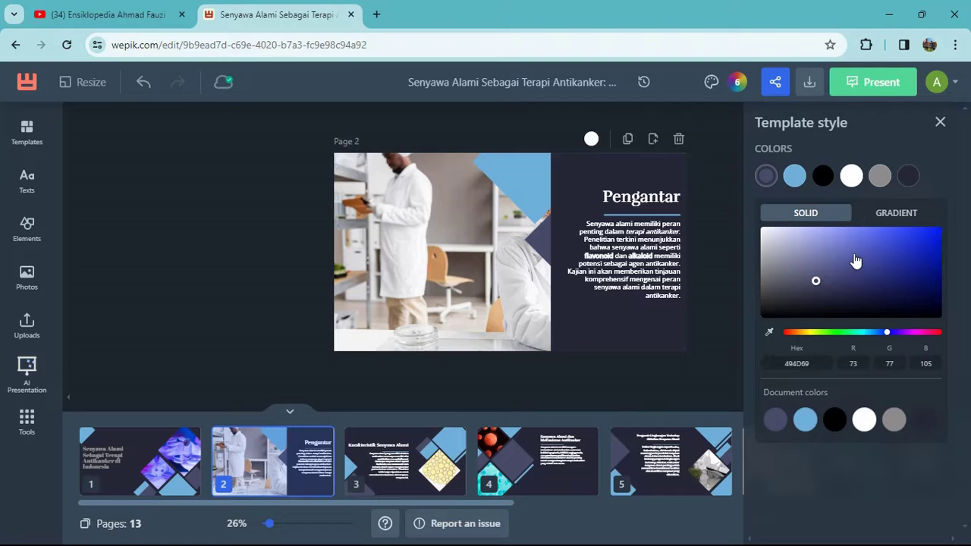
click(891, 272)
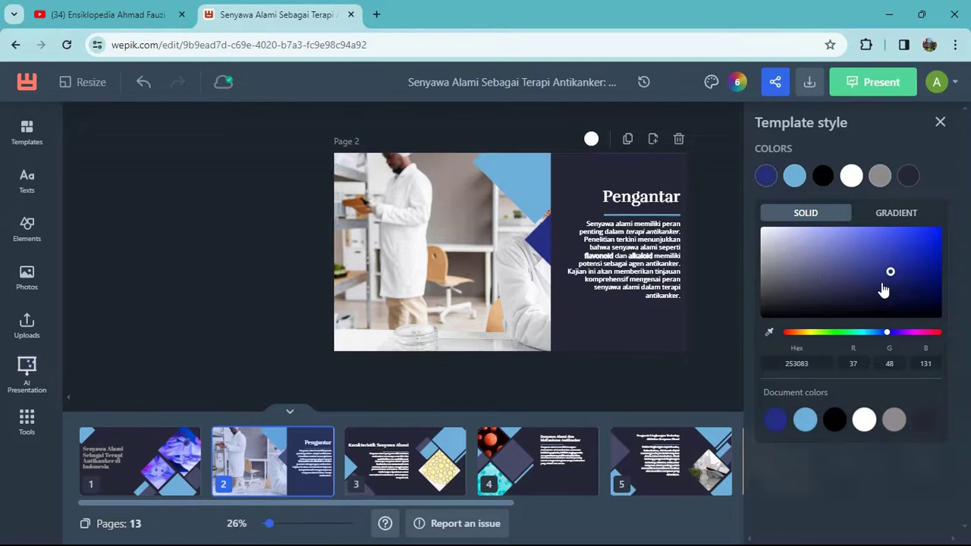
click(874, 288)
click(818, 256)
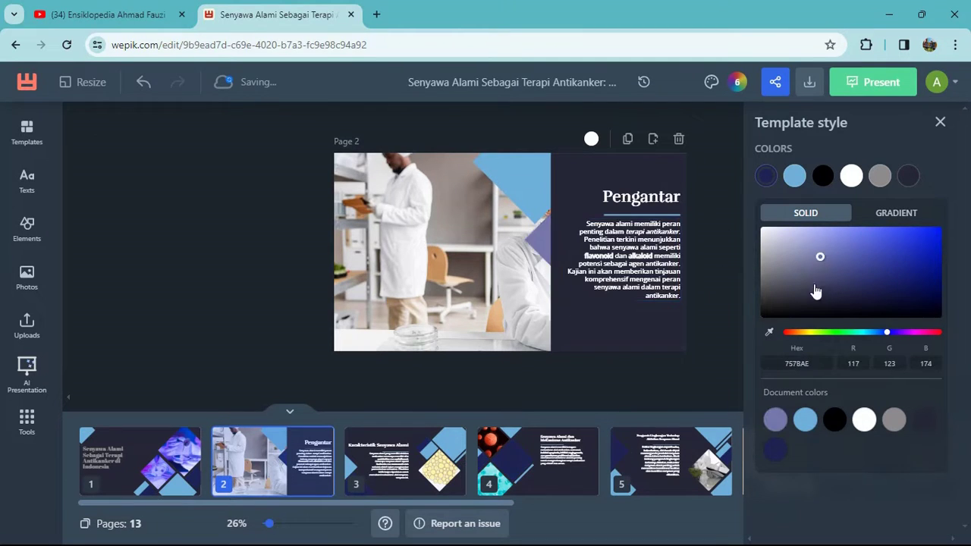
click(814, 286)
click(867, 285)
click(405, 467)
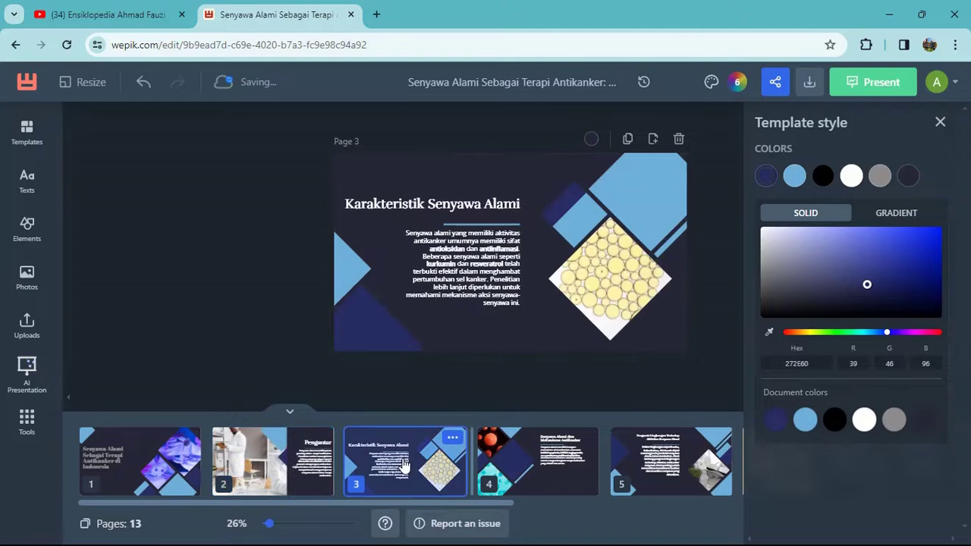
click(808, 293)
click(907, 253)
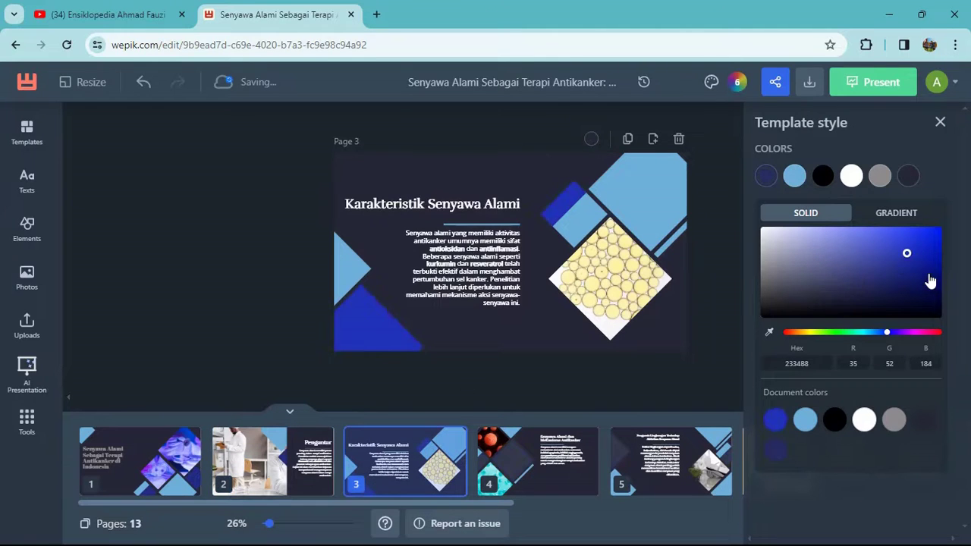
click(921, 290)
click(825, 284)
click(818, 245)
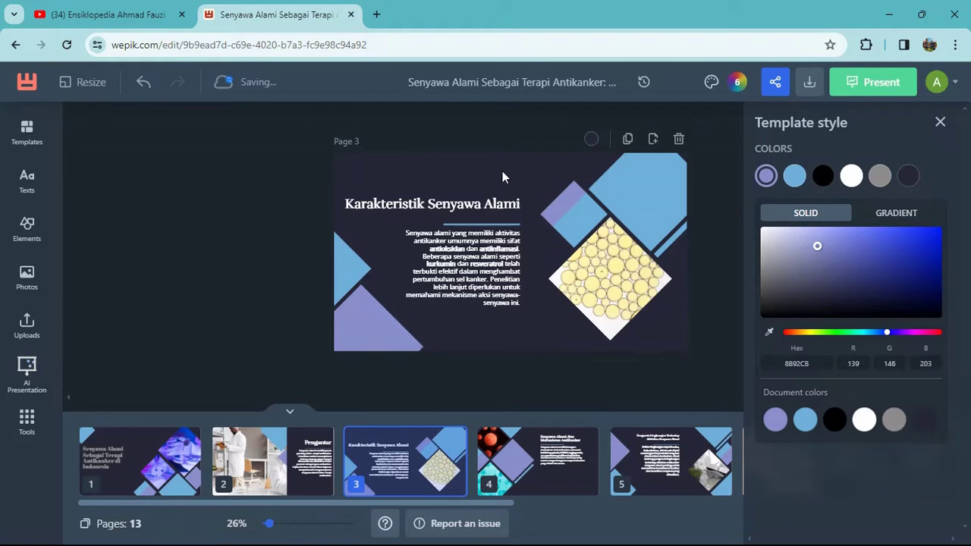
Set the background colour of page 3 to solid red D70937
click(591, 143)
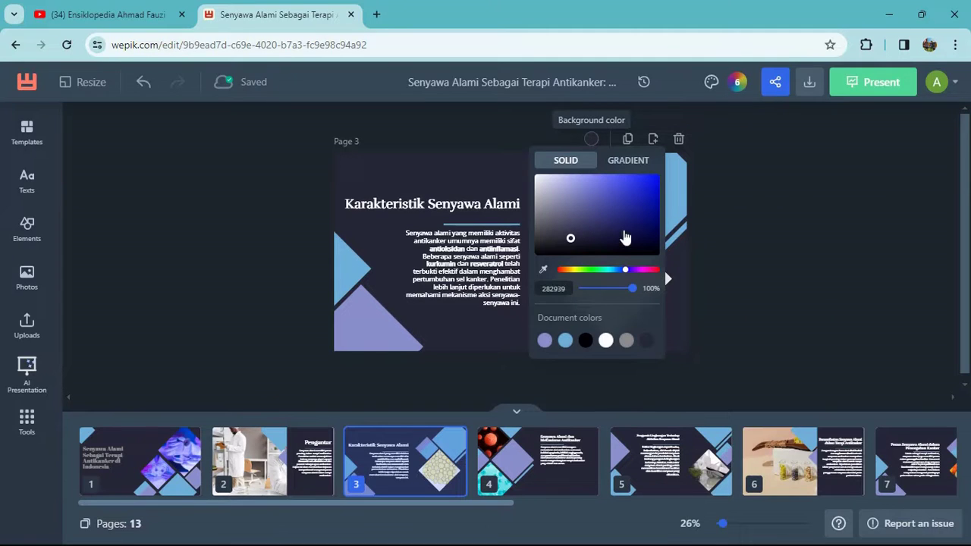
click(657, 271)
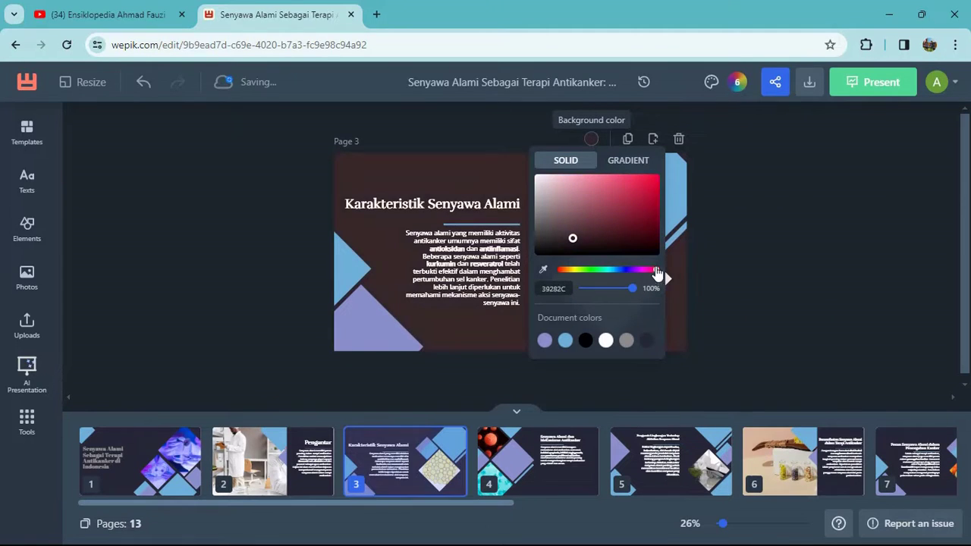
click(655, 189)
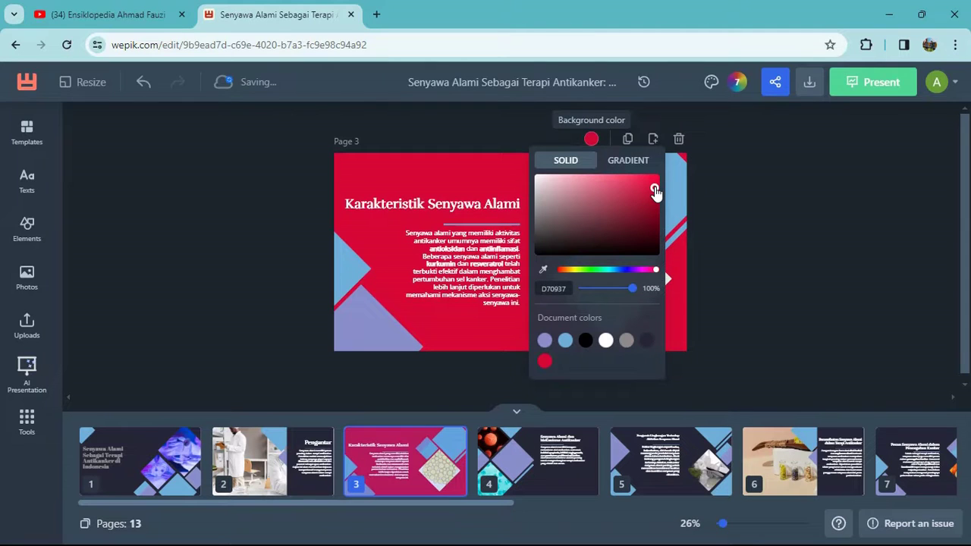
click(707, 181)
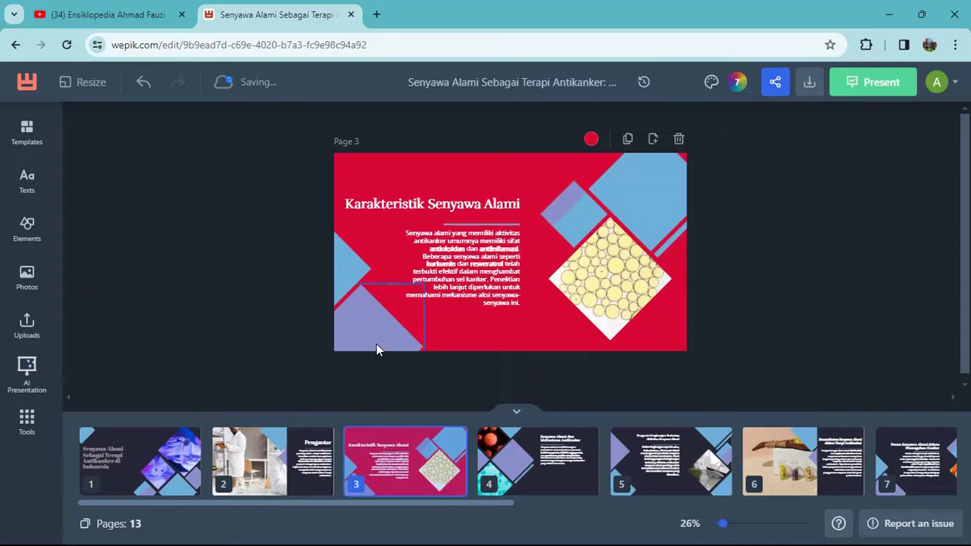
Delete page 4 about anticancer mechanisms and undo the deletion
click(534, 459)
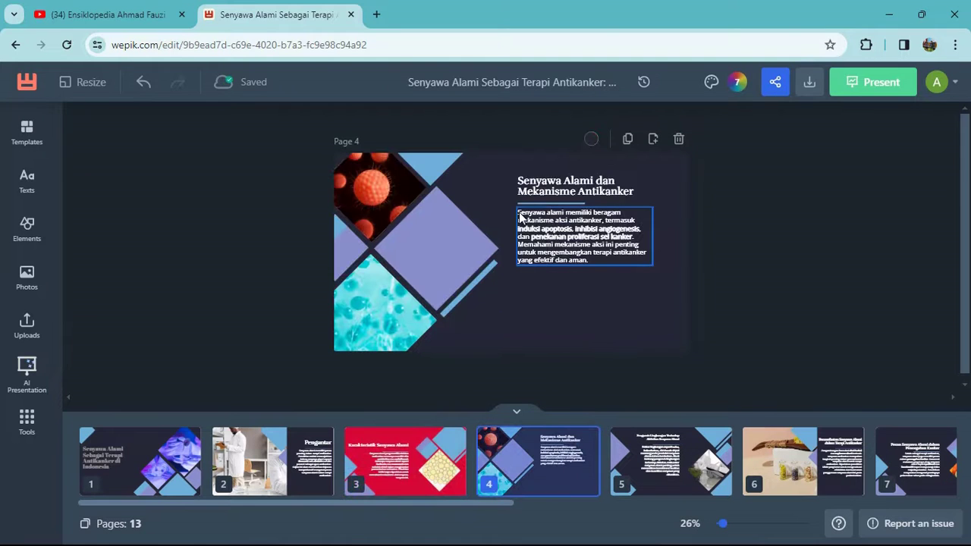
click(678, 141)
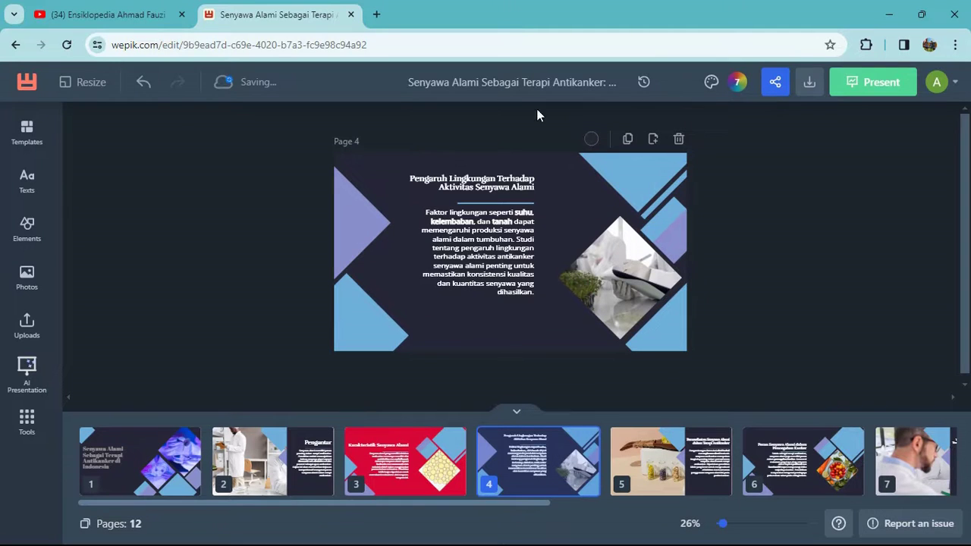
click(144, 84)
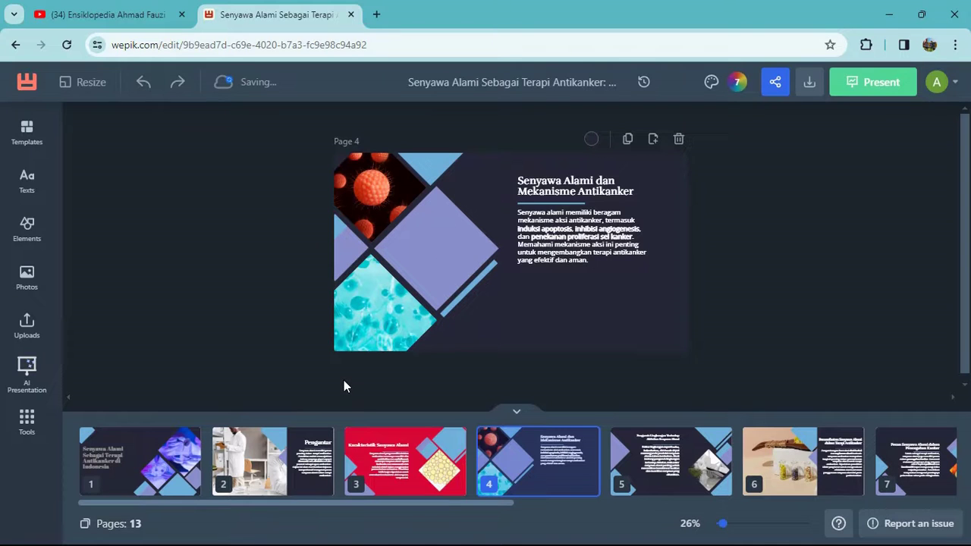
Look through pages 5 to 7 and dismiss the feedback survey without answering it
click(657, 446)
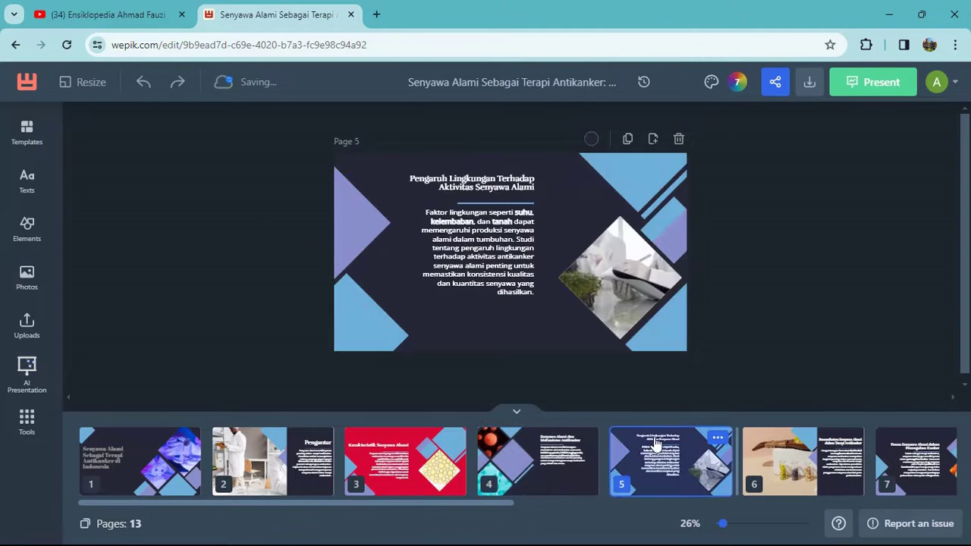
click(759, 443)
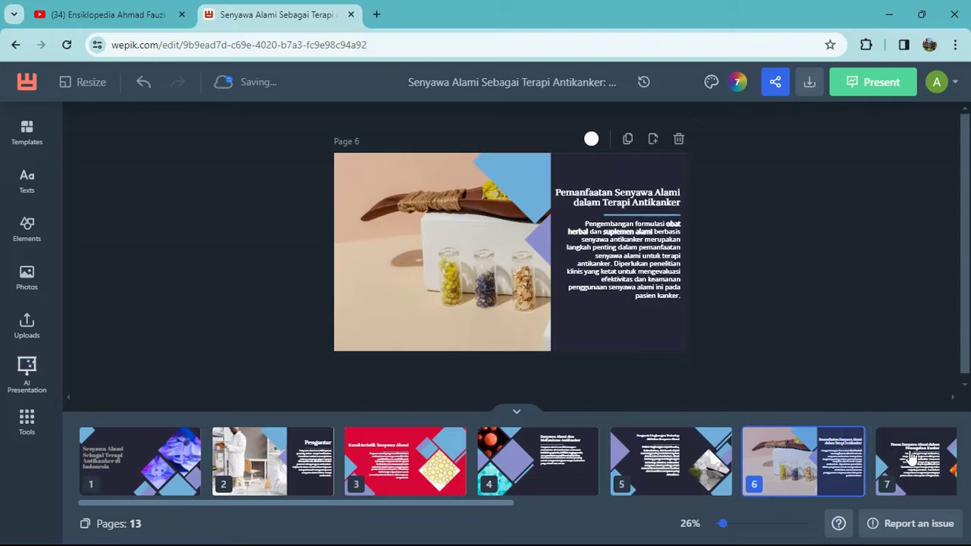
click(913, 459)
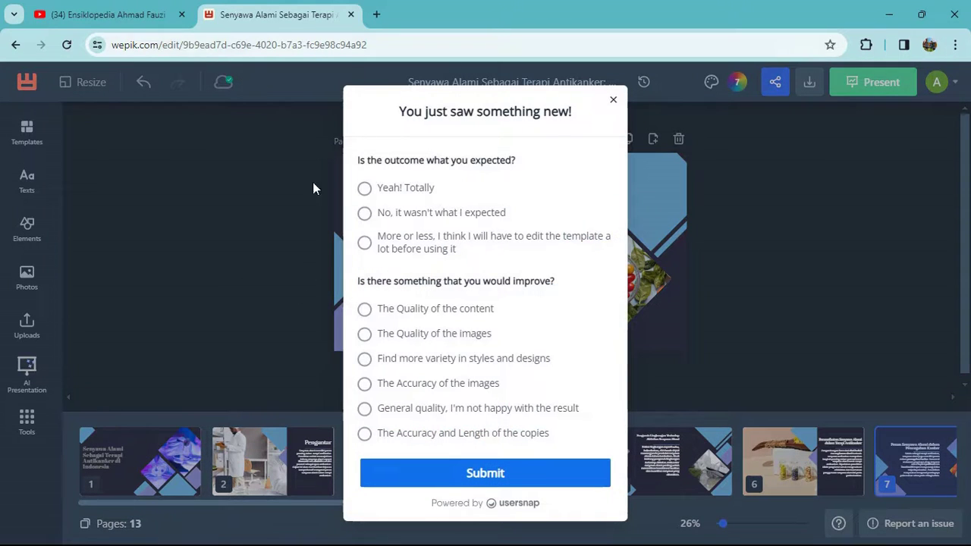
click(613, 101)
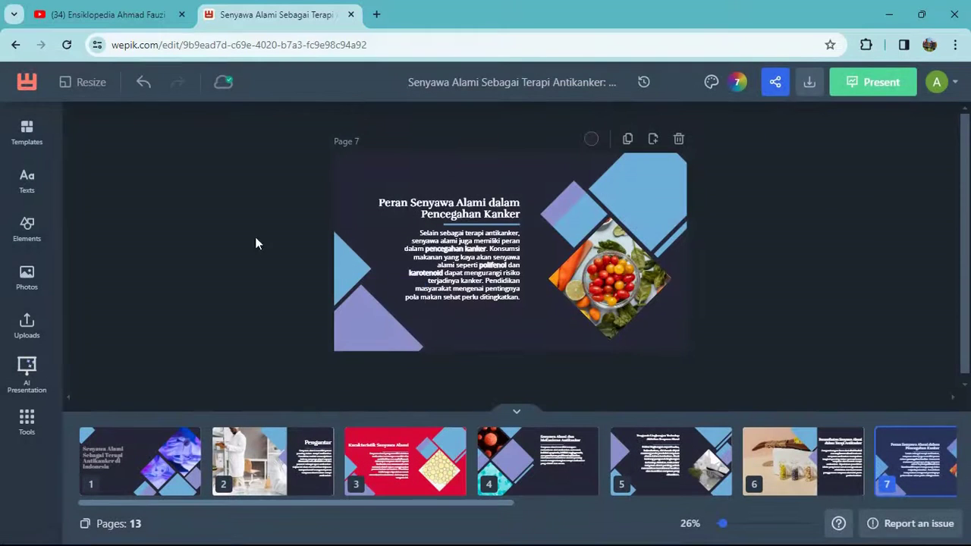
Open the AI Presentation generator's settings form from the available AI tools
click(26, 421)
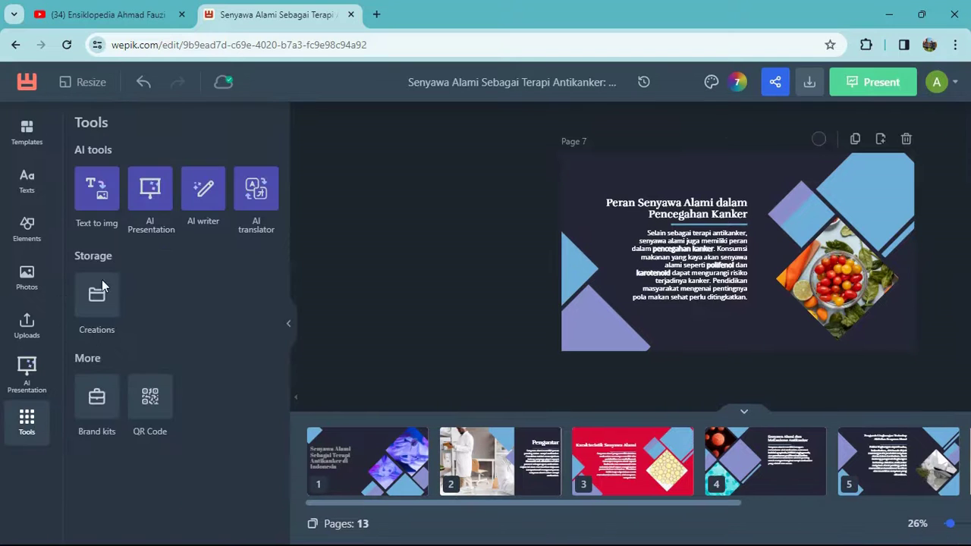
click(161, 196)
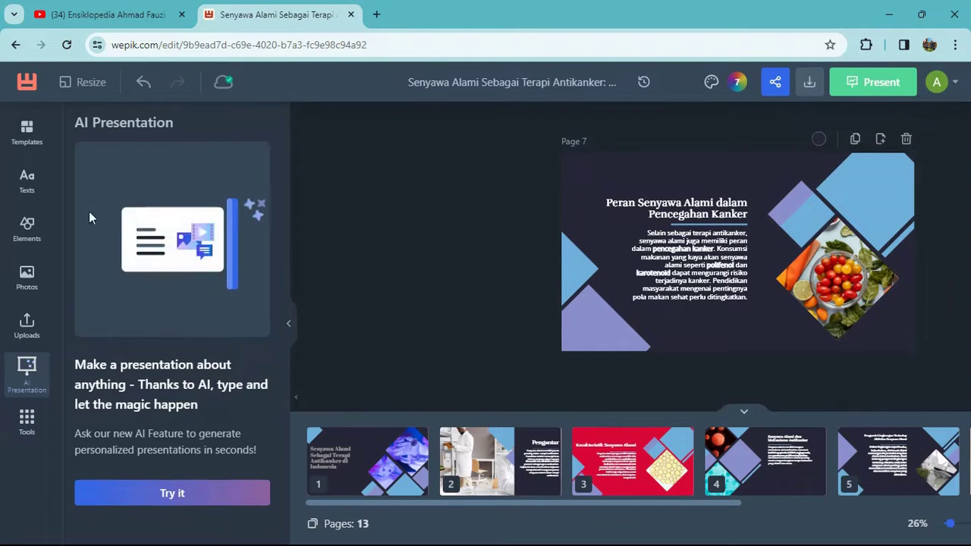
click(44, 428)
click(158, 195)
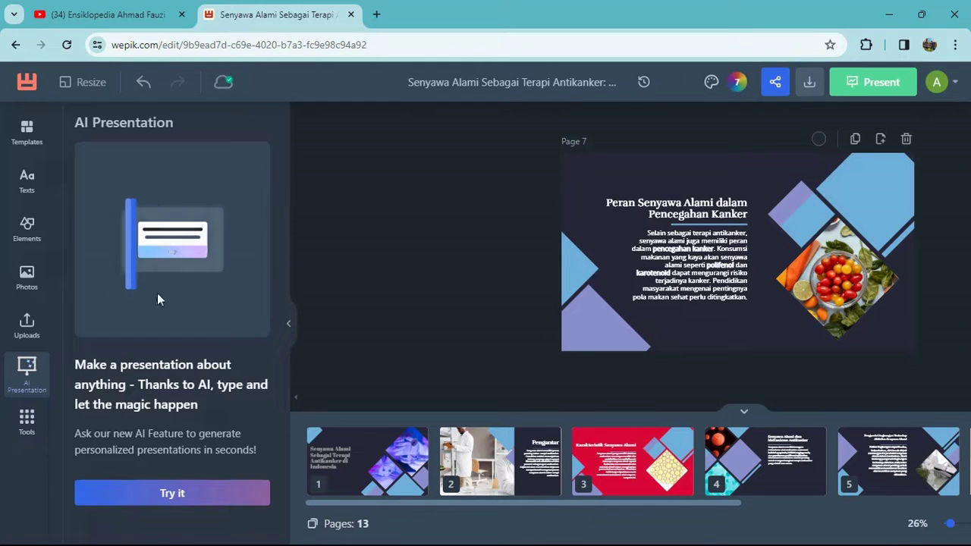
click(173, 494)
Enter "Model Pembelajar Berbasis Masalah terhadap Keterampilan Abad 21" as the topic of a new AI presentation
click(129, 261)
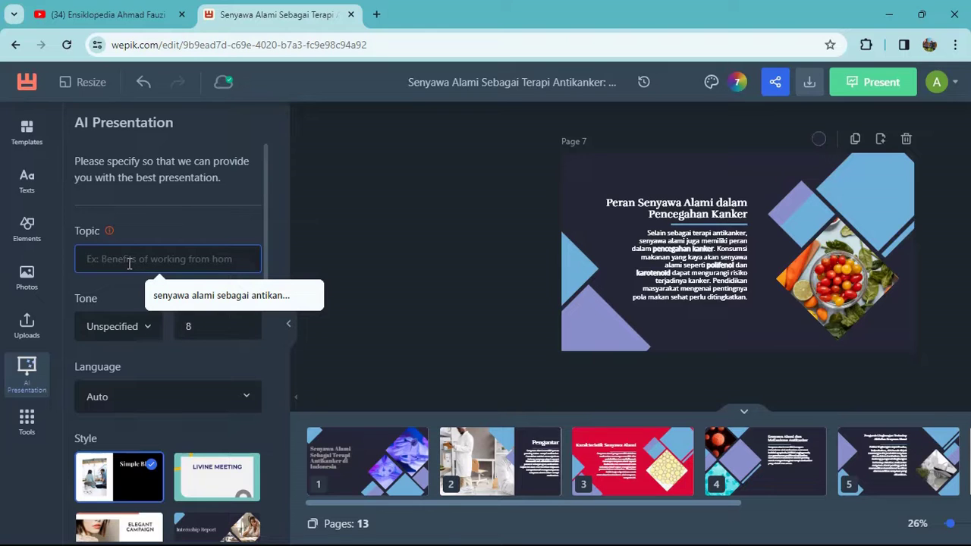
text(Pencegahan)
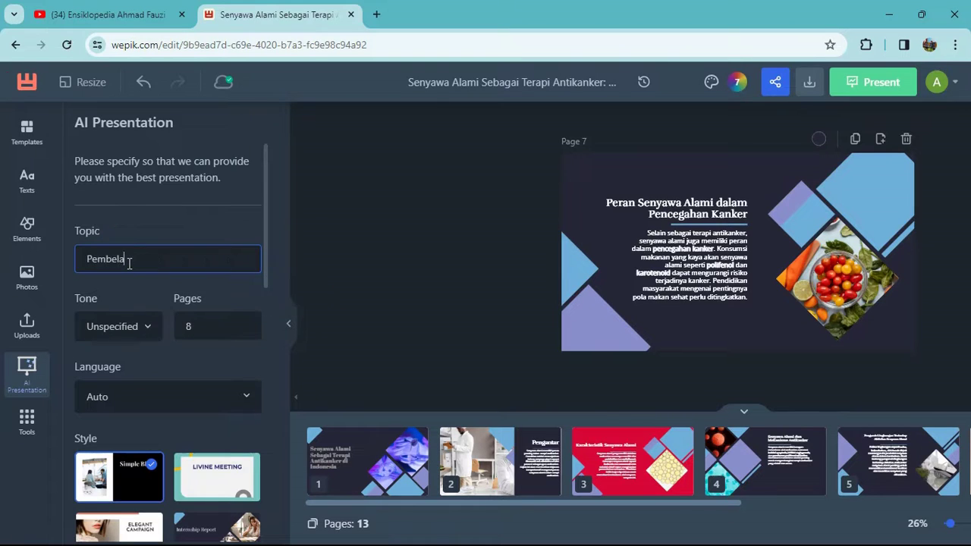
key(ctrl+a)
text(Model Pembelajar Berp)
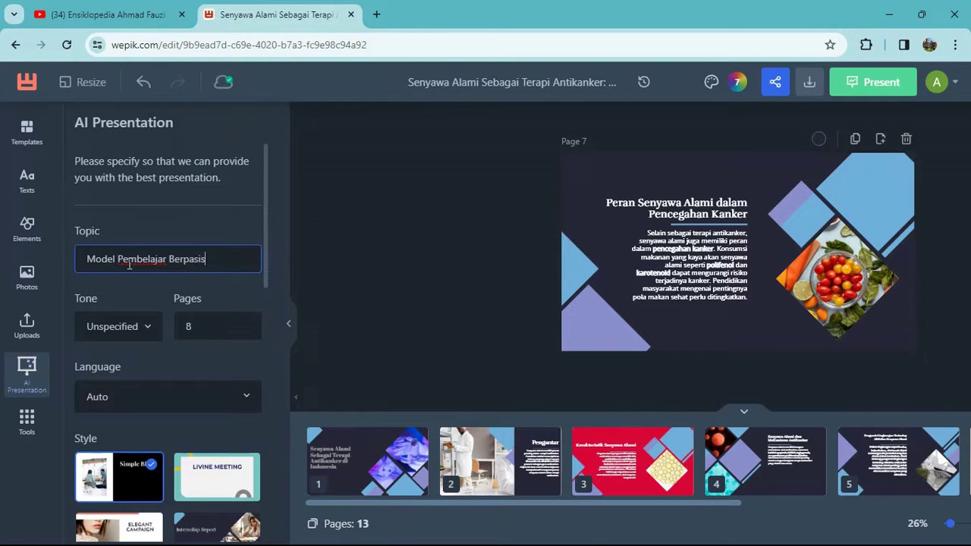
text(asis Masalah terhada)
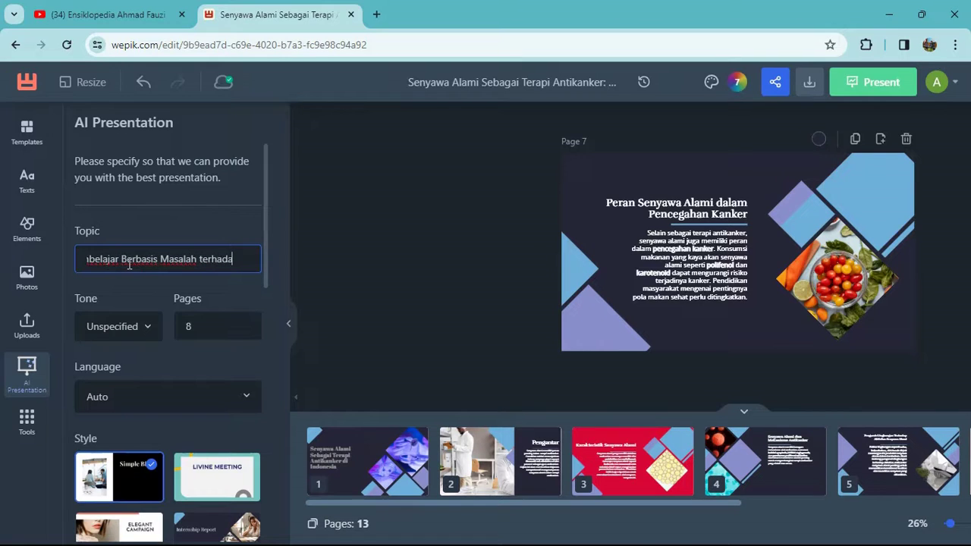
text(p Keteram)
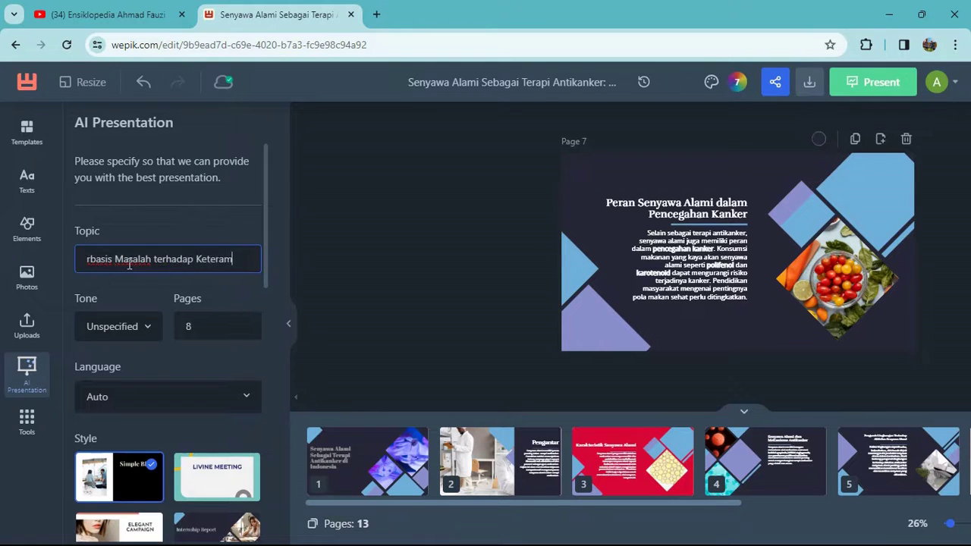
text(pilan Abad 21)
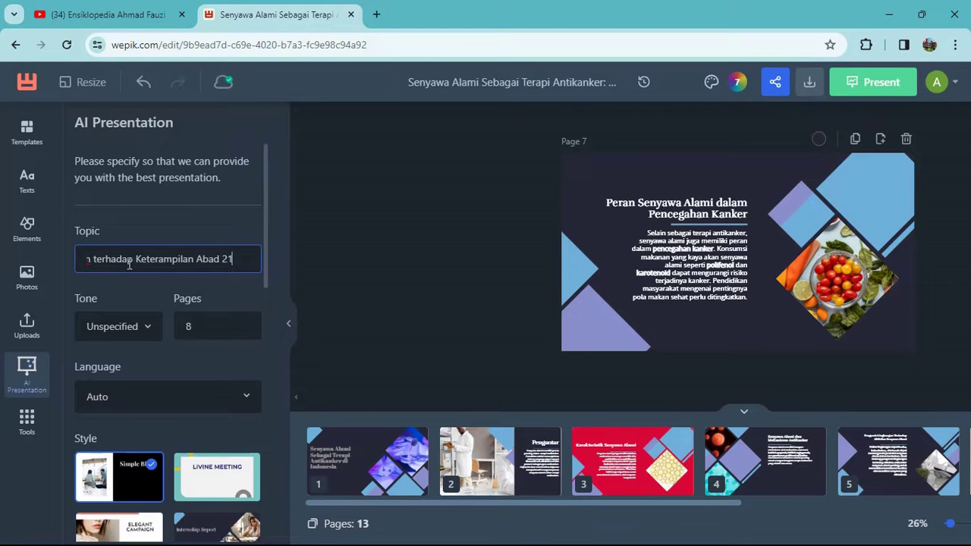